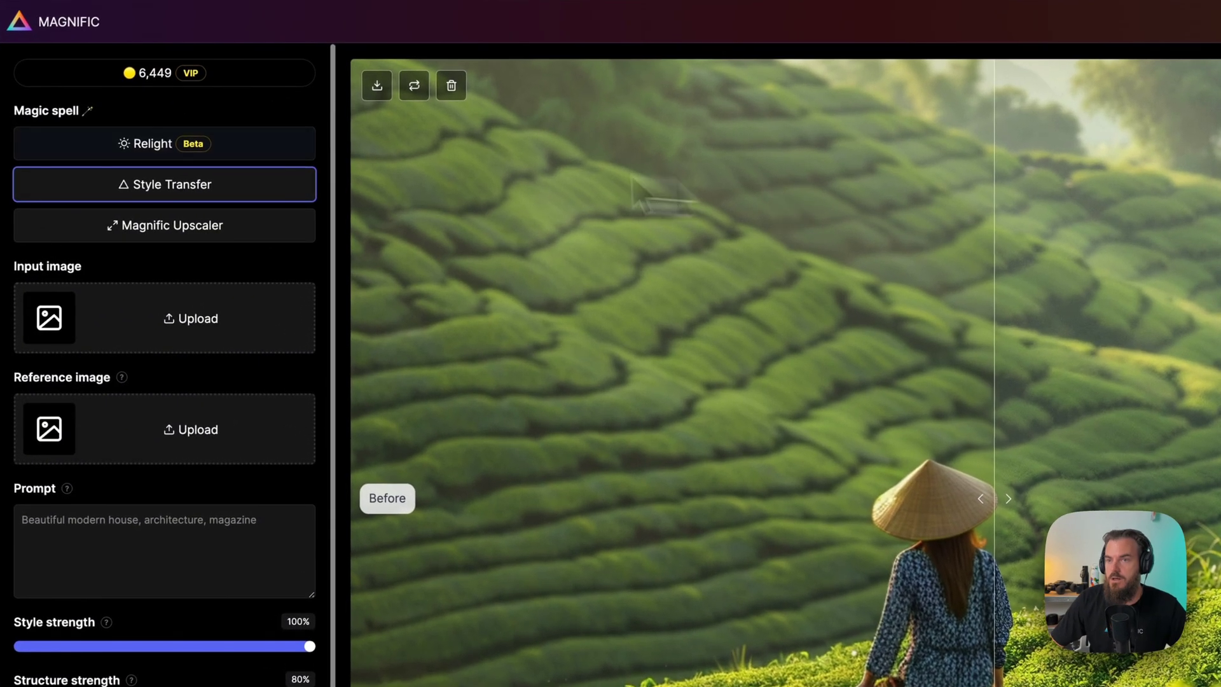
- Upload 1_Sketchup.jpeg from the House folder as the Style Transfer input image, previewing it first
click(172, 315)
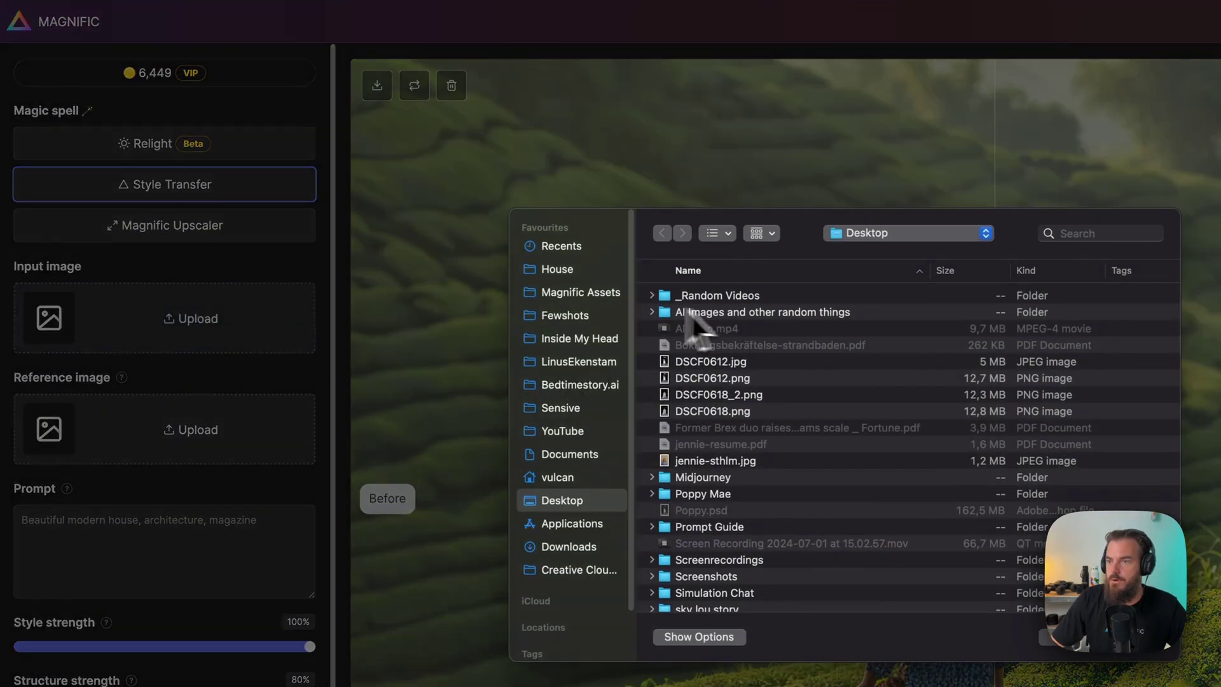
click(585, 275)
click(737, 295)
key(space)
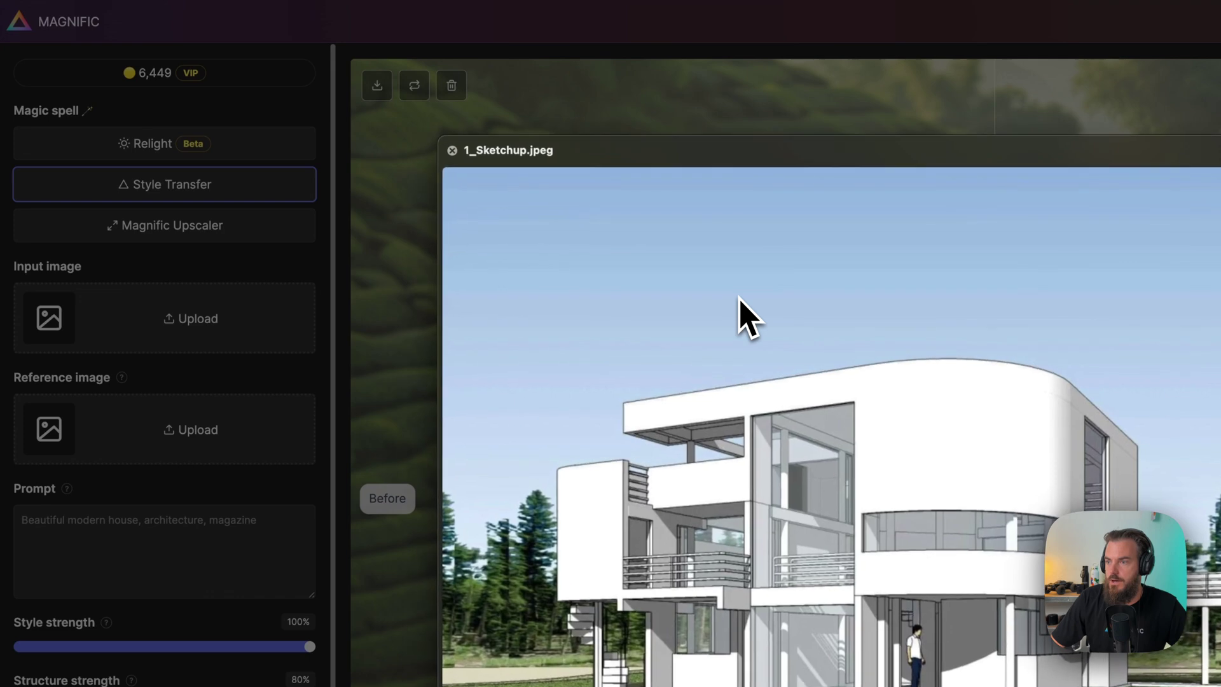
key(space)
key(Return)
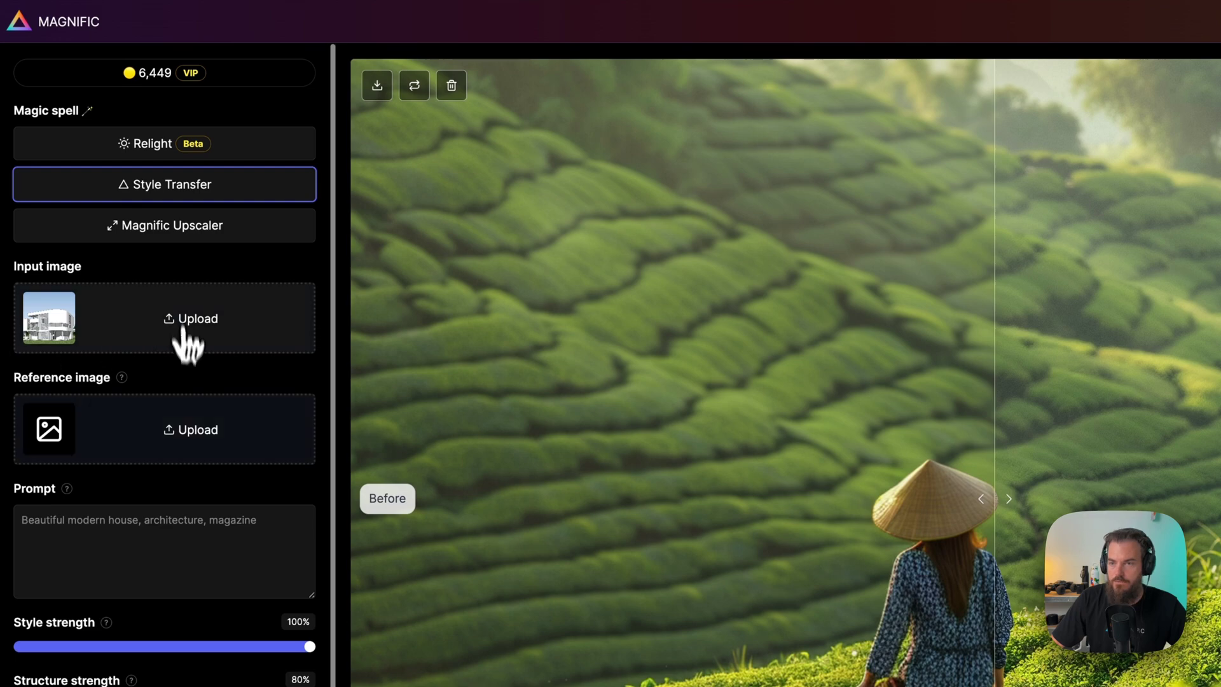
- Upload 2_style-transfer.png from the House folder as the reference image, previewing it first
click(159, 421)
click(770, 315)
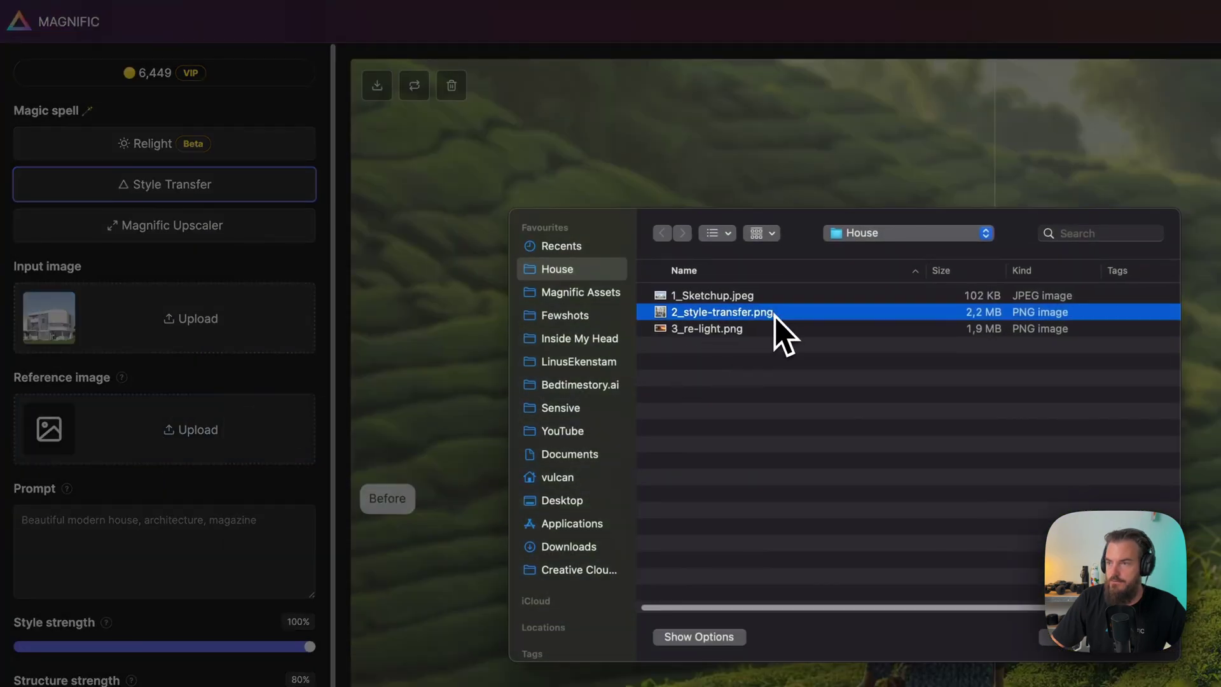
key(space)
key(space)
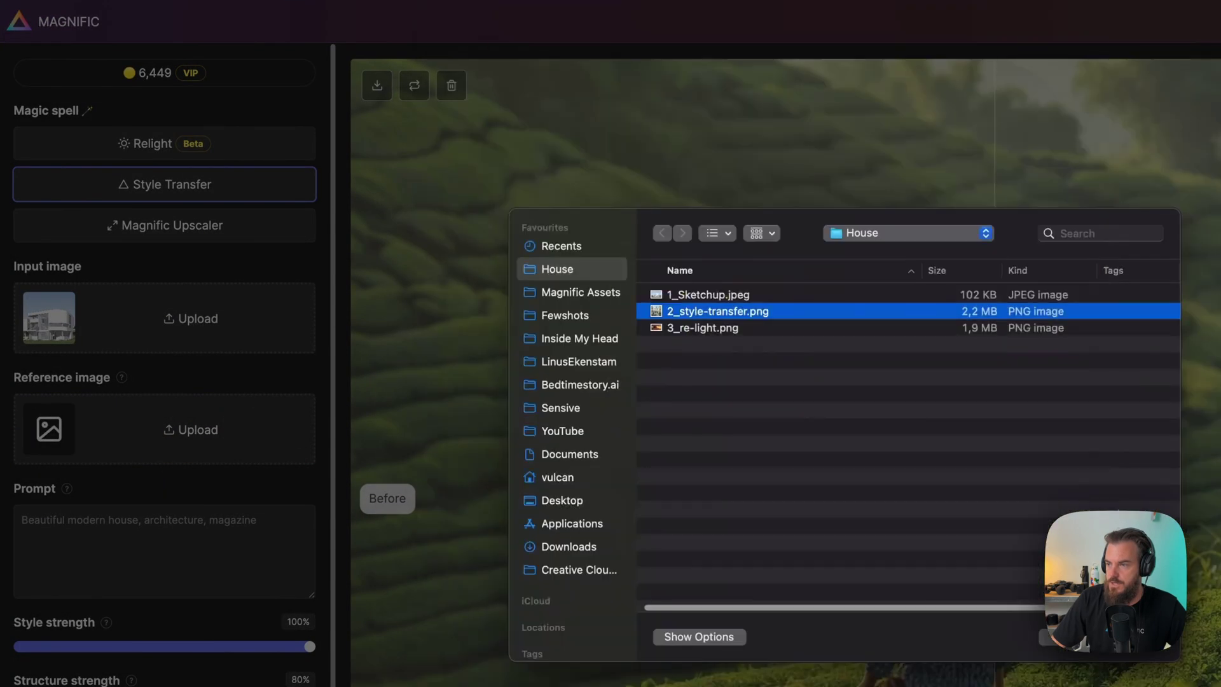
click(1155, 641)
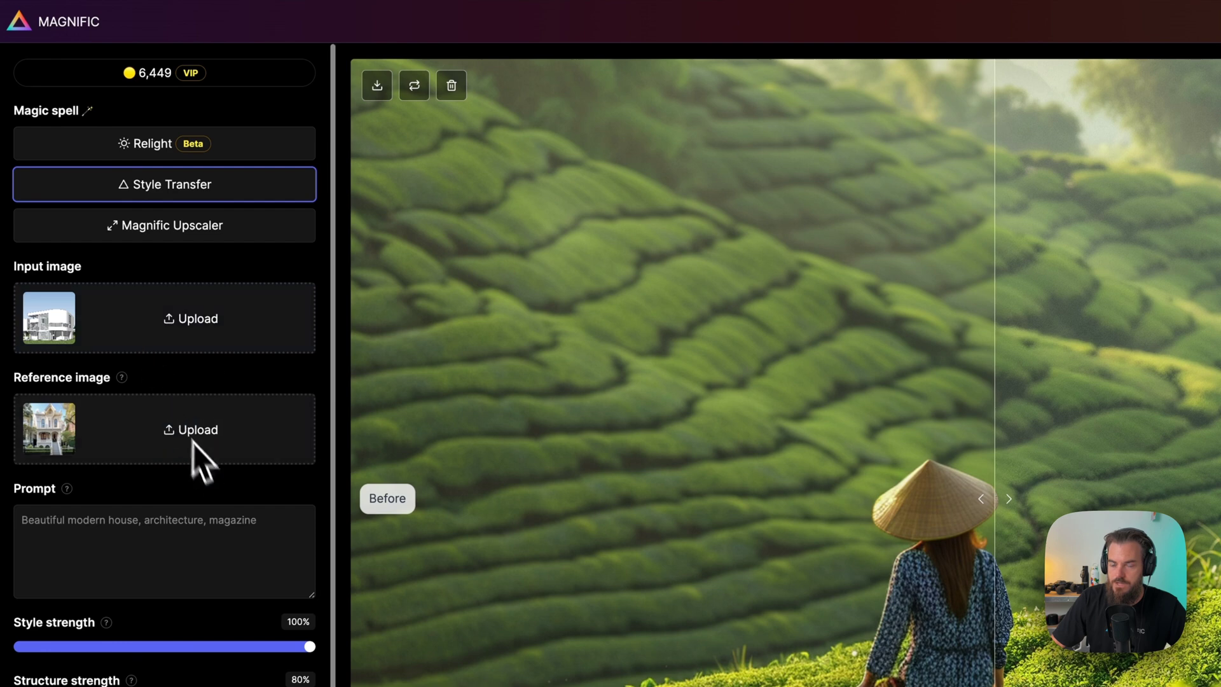
- Run the style transfer with the existing prompt, 100% style strength, 80% structure strength, the Faithful flavor and the Real engine
drag(25, 520, 278, 517)
click(280, 519)
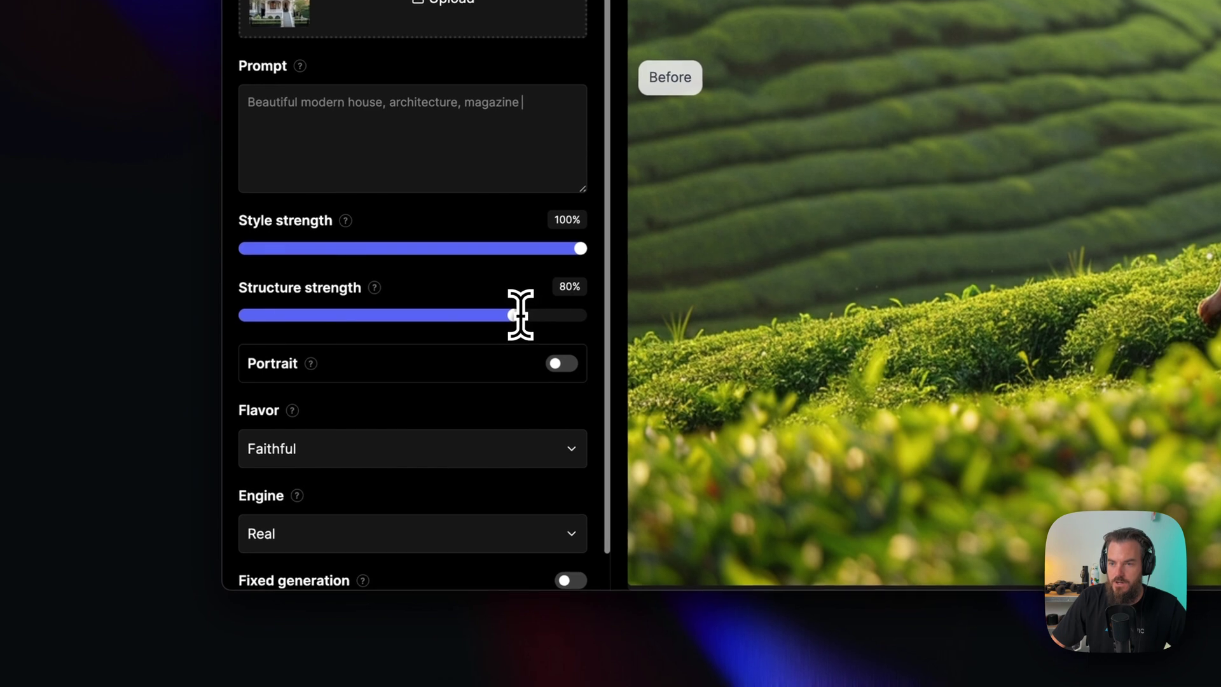
scroll(526, 314, down, 2)
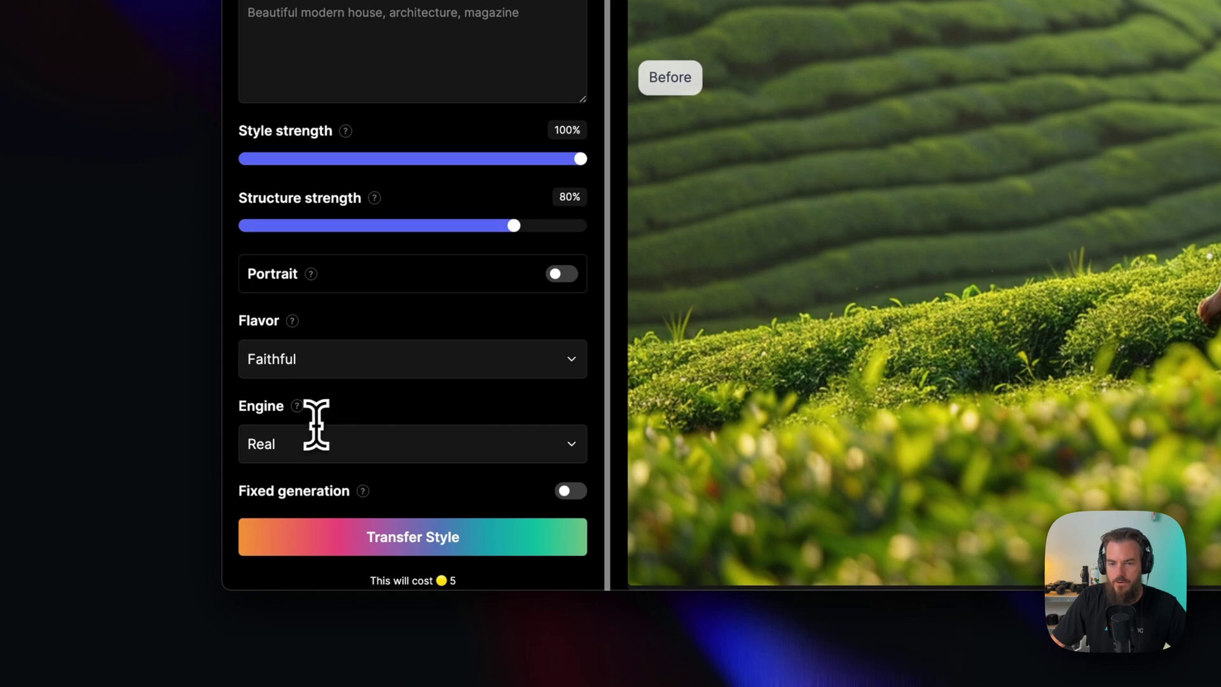
click(454, 535)
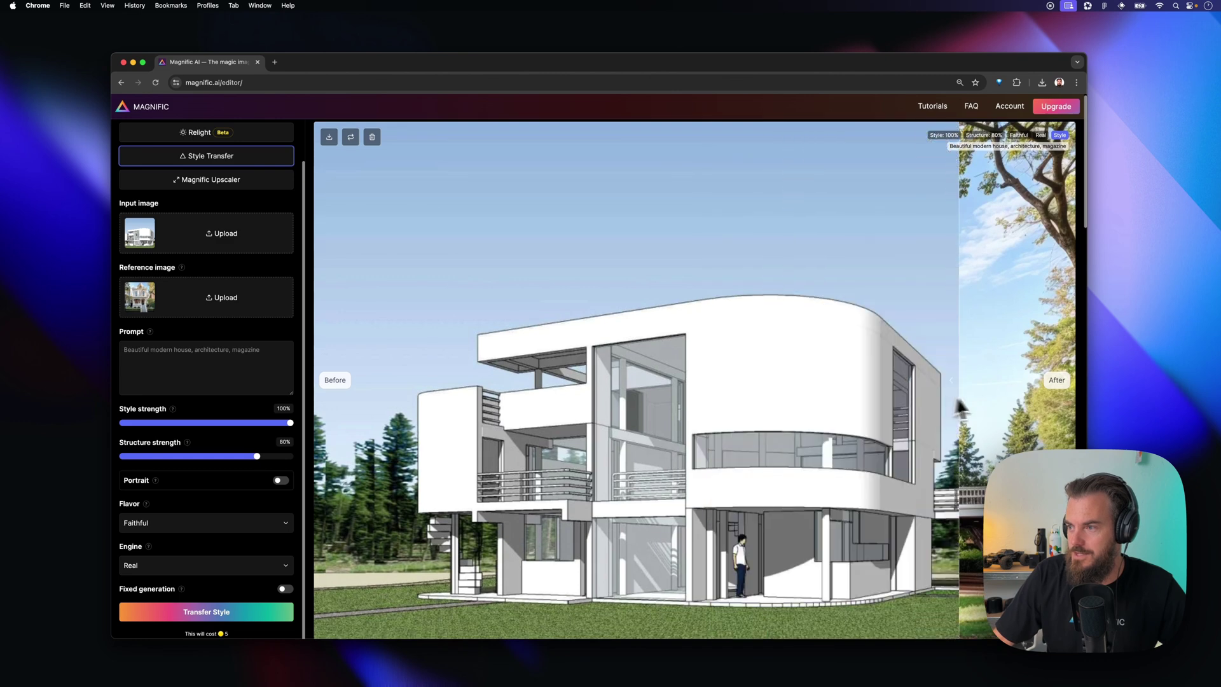
- Compare the styled house with the original sketch and reuse the final image as the Relight input
mouse_move(444, 381)
mouse_down()
mouse_move(334, 387)
mouse_move(1049, 383)
mouse_move(349, 382)
mouse_move(776, 374)
mouse_move(685, 372)
mouse_up()
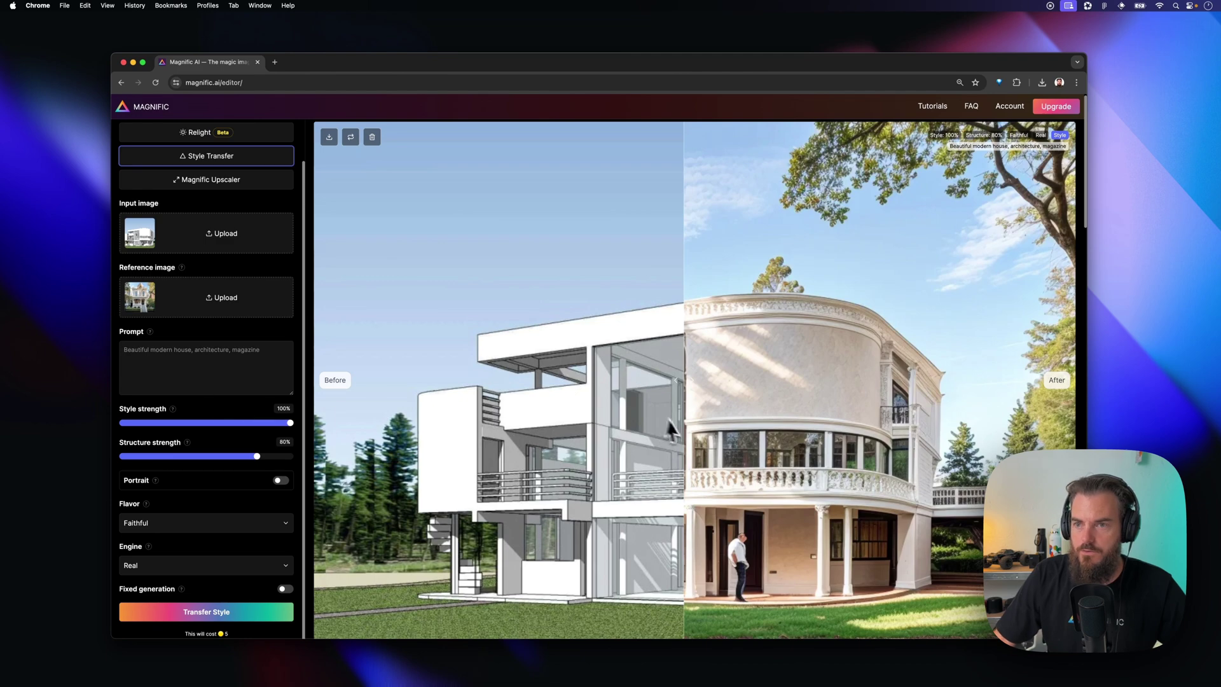
click(197, 132)
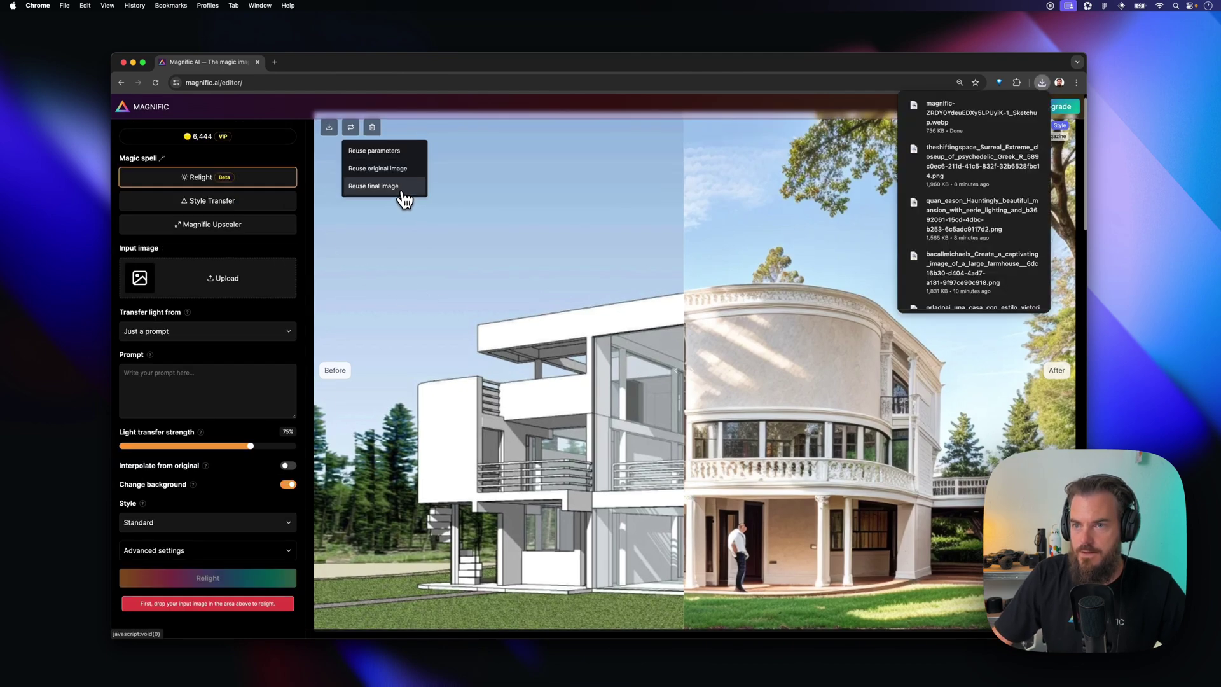
click(401, 191)
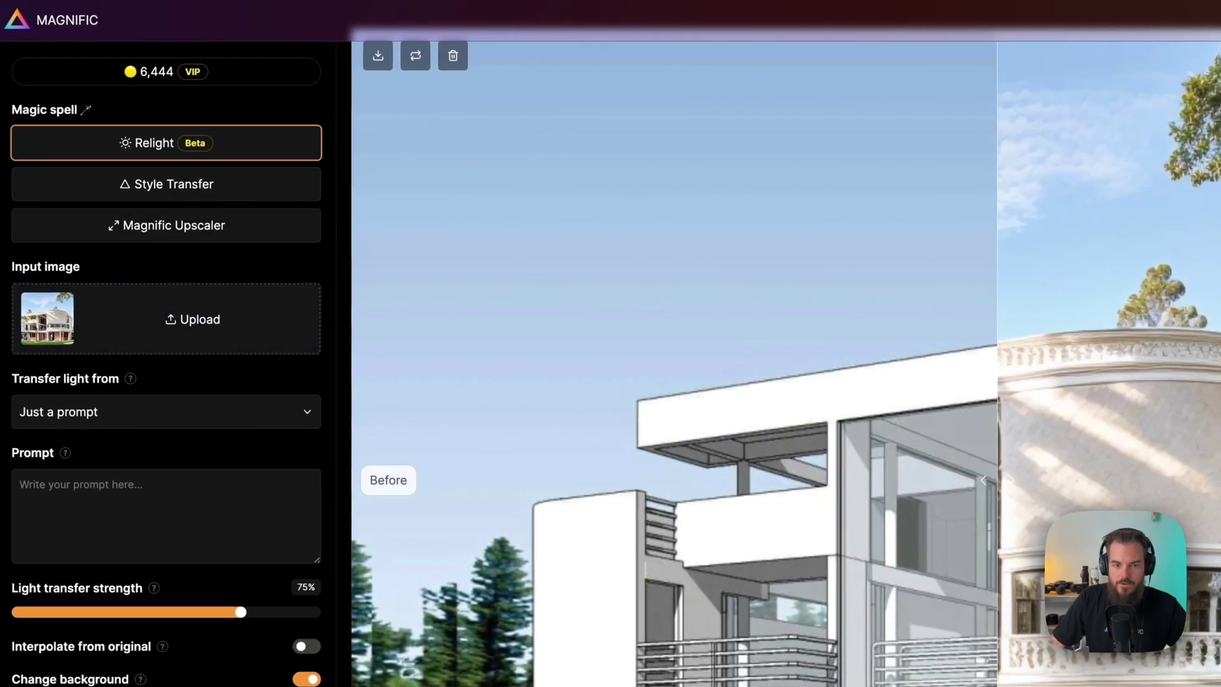
- Set Relight to transfer light from a reference image and upload 3_re-light.png as that reference
click(112, 411)
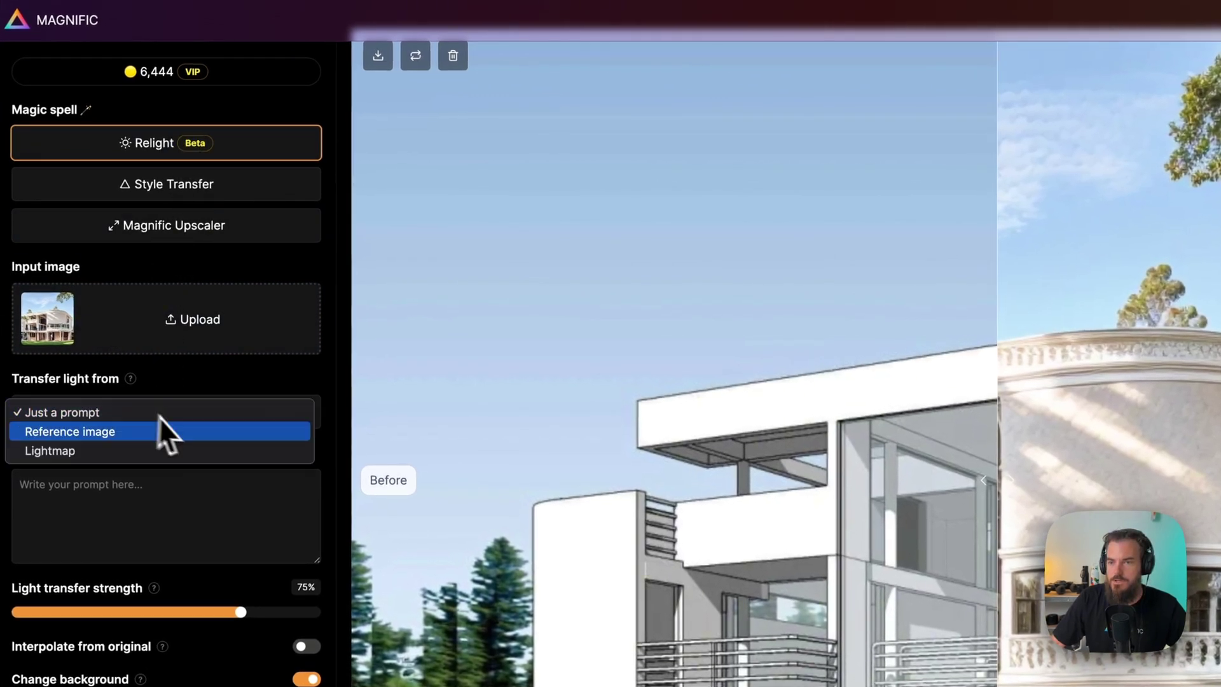
click(249, 431)
click(75, 496)
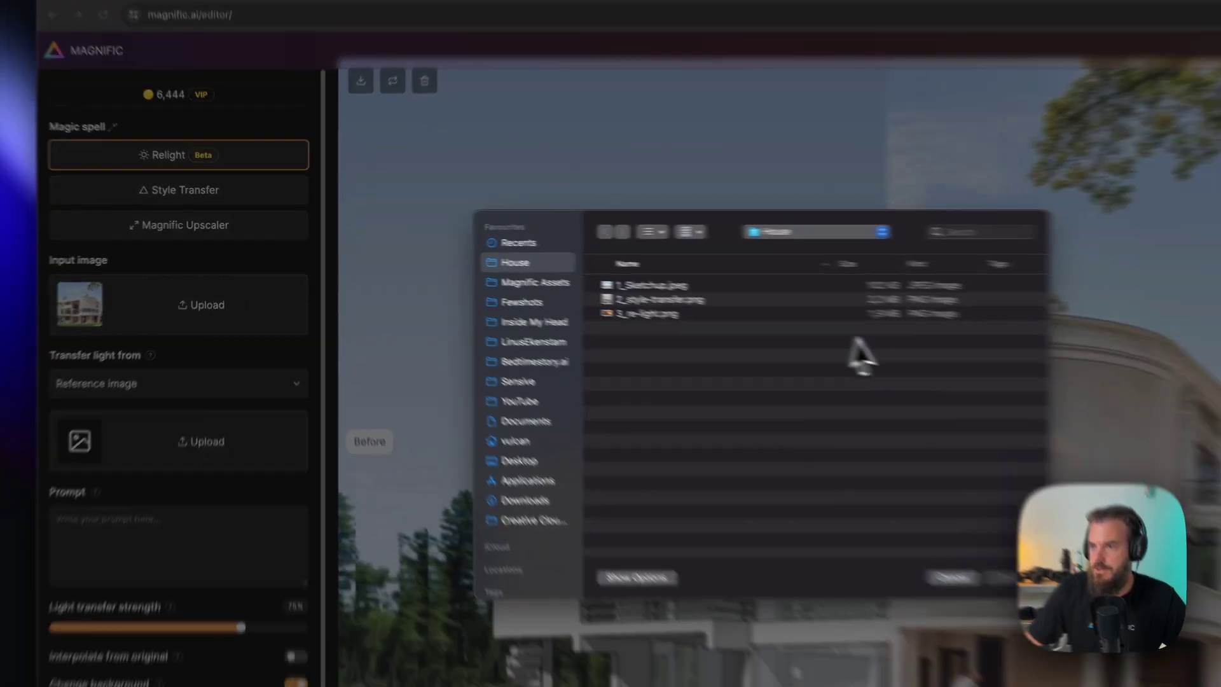
click(714, 329)
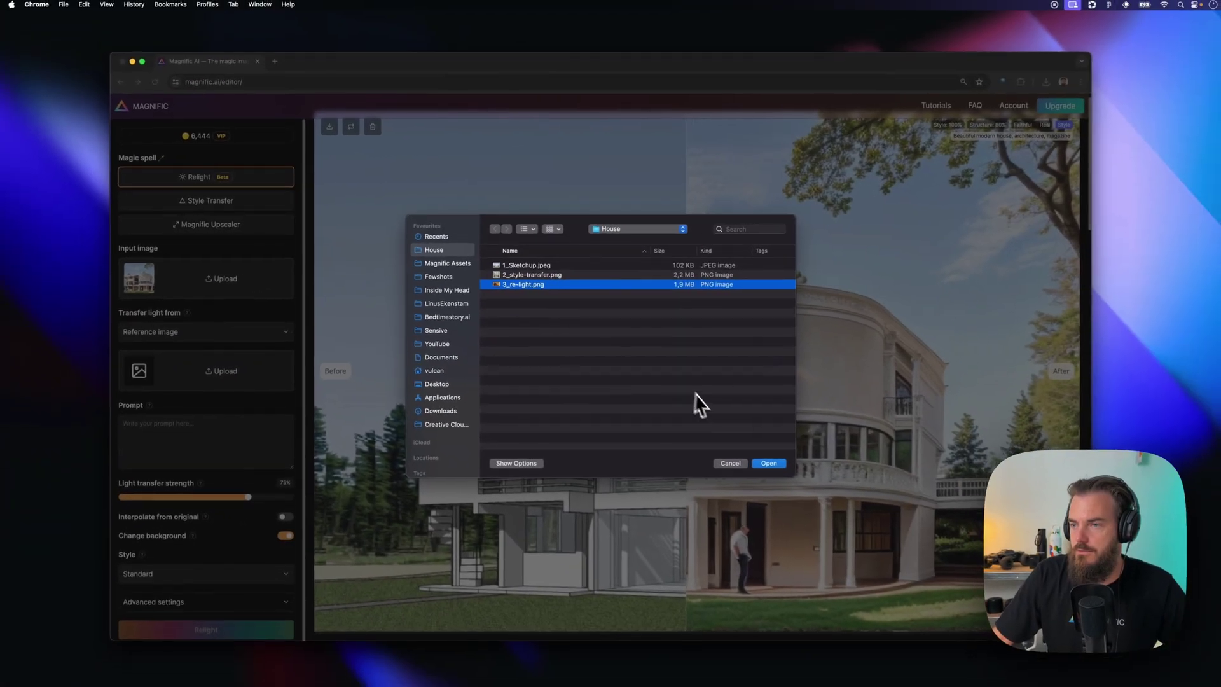
key(space)
key(space)
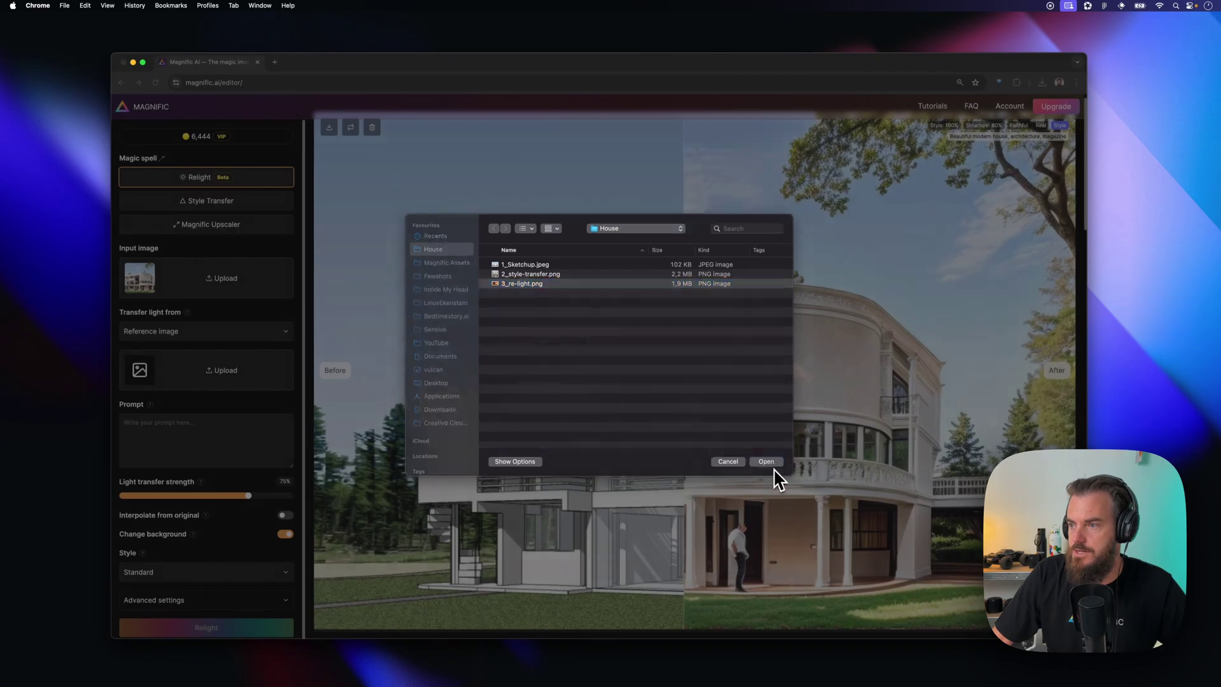
click(773, 466)
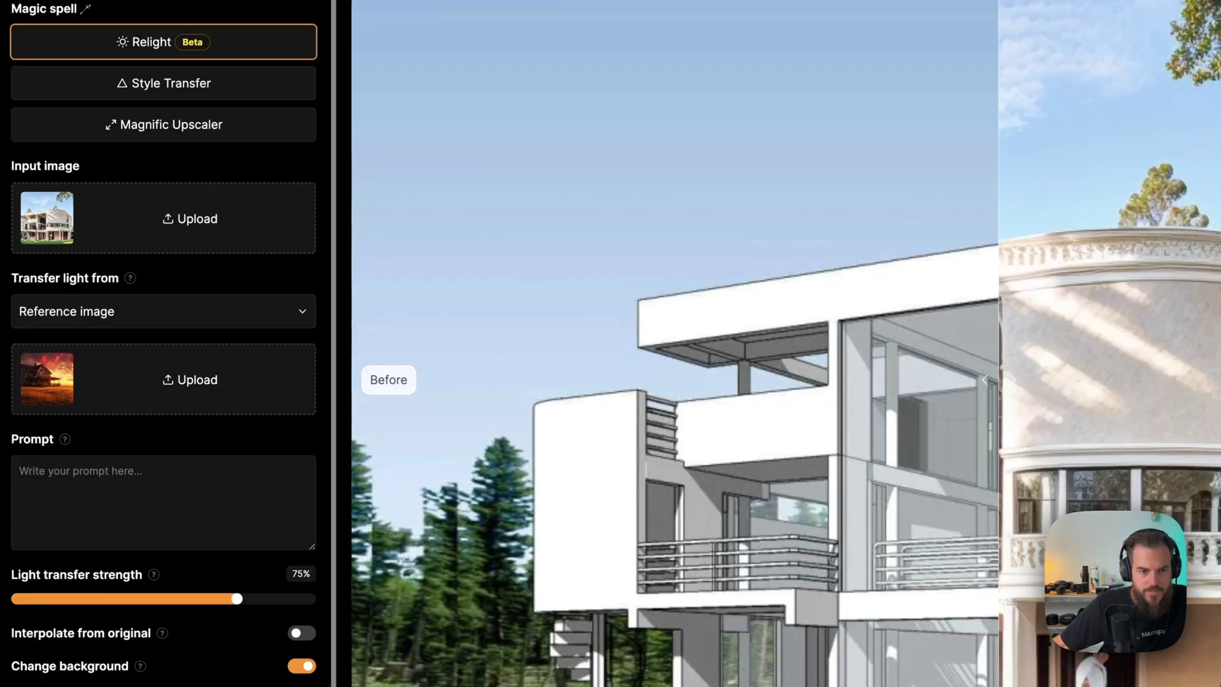
- Enter the prompt "Beautiful modern house, architecture, magazine, (beautiful sunset: 1.2)" and set the light transfer strength to 90%
click(125, 494)
text(Beautiful modern house, architecture, magazine, (beautiful sunset: 1.2))
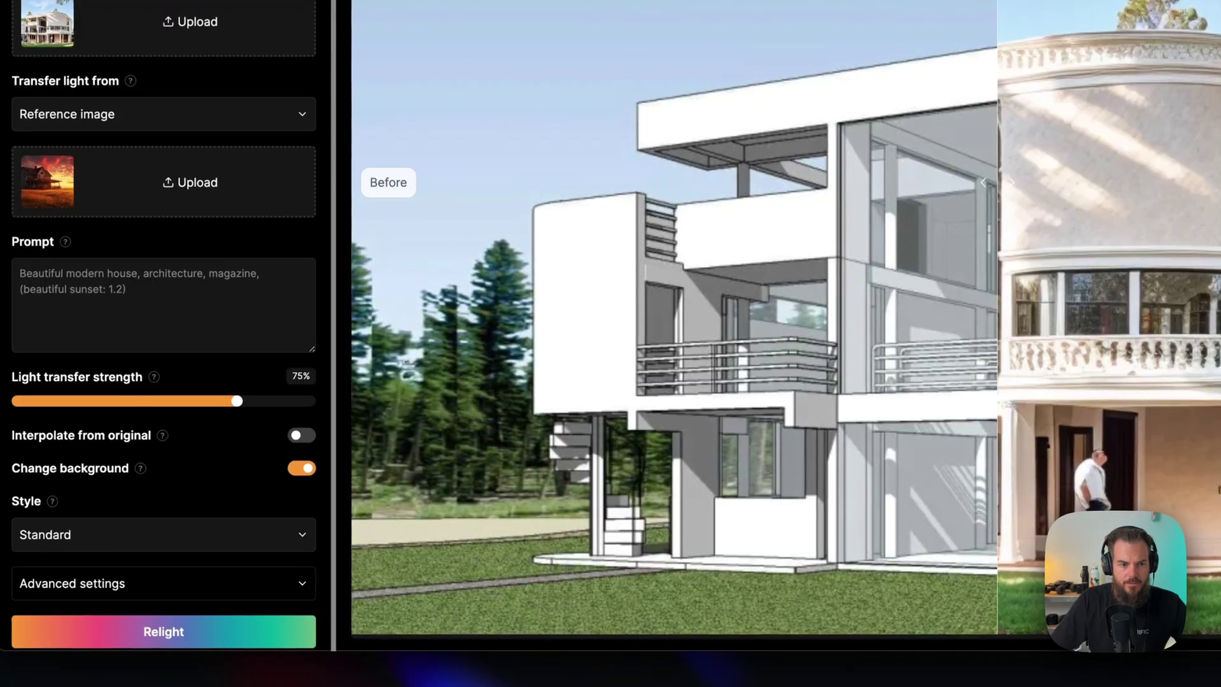
drag(265, 402, 281, 402)
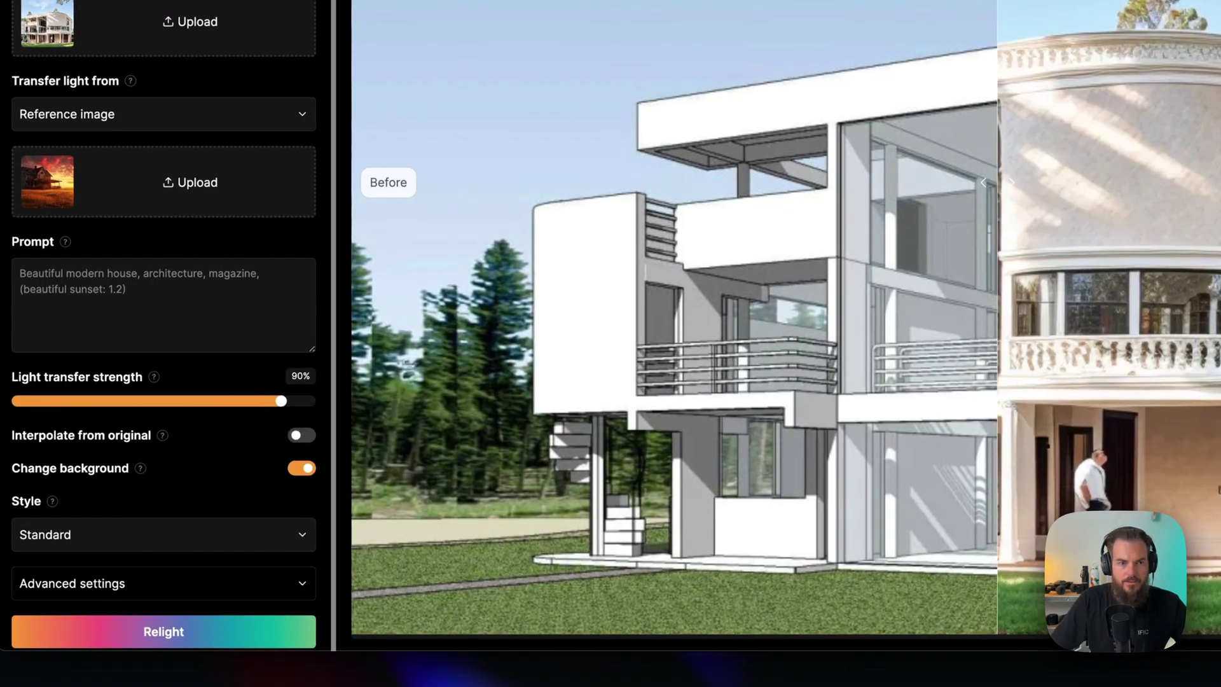
- Relight the house with the Contrasted & HDR style and Change background turned off
scroll(191, 509, down, 1)
click(185, 508)
click(172, 598)
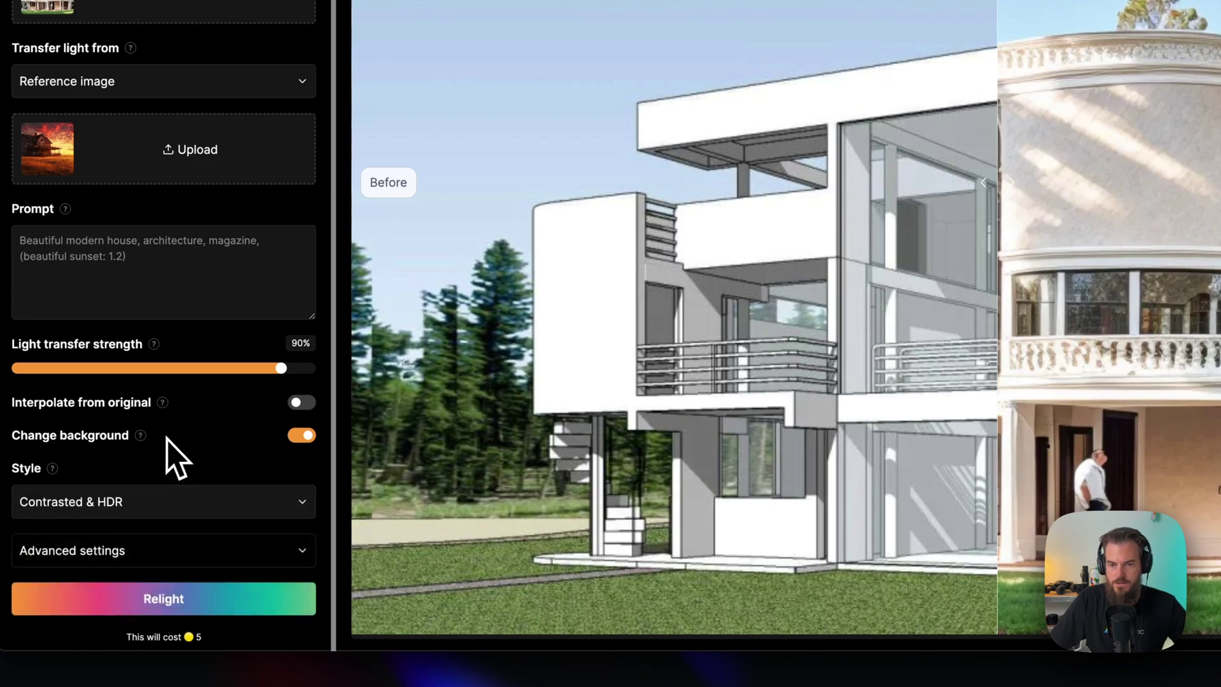
click(308, 439)
scroll(185, 448, down, 3)
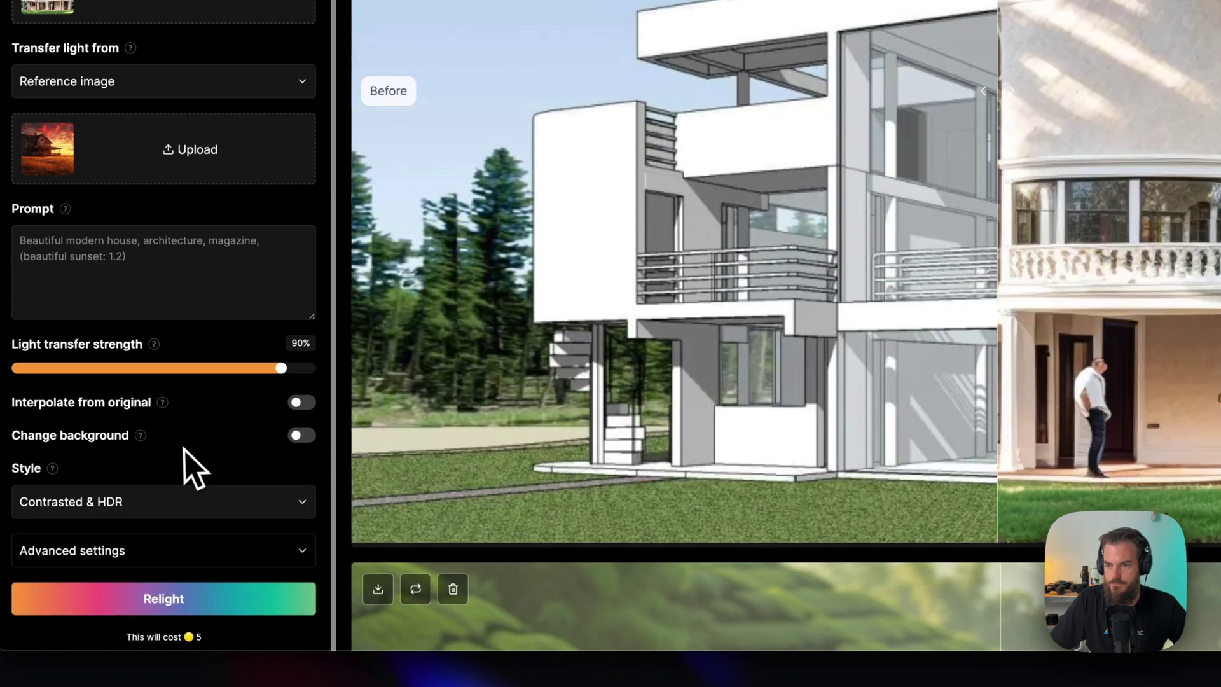
scroll(188, 451, up, 1)
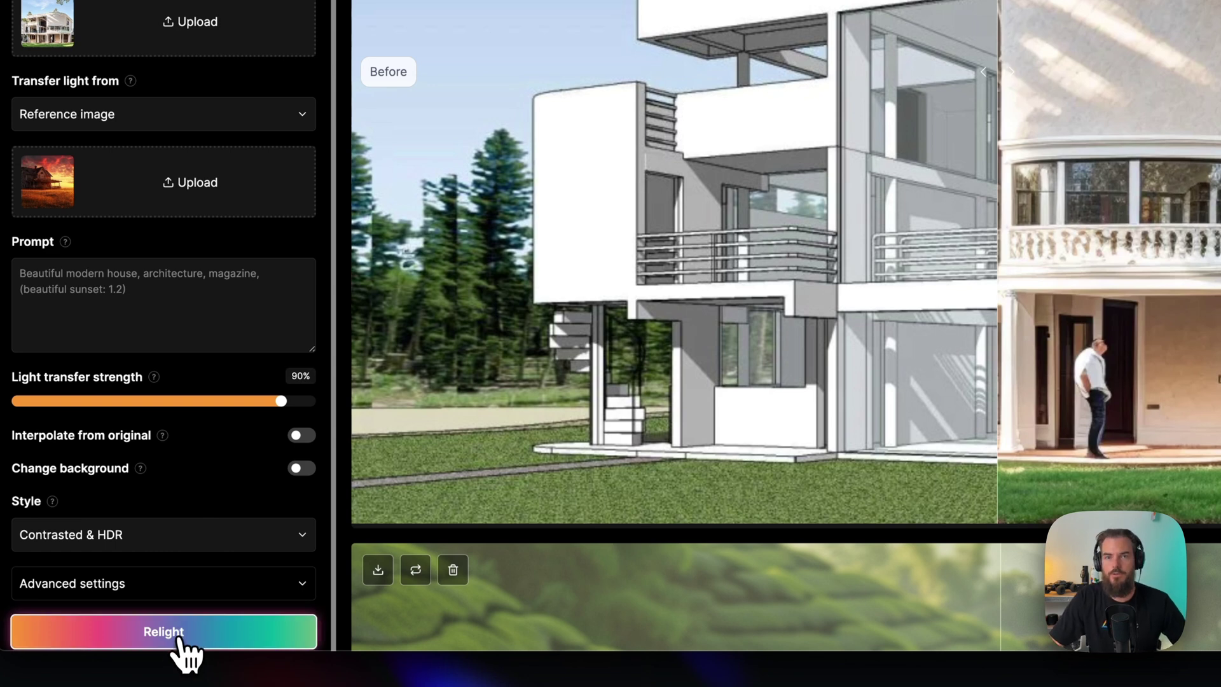
click(207, 637)
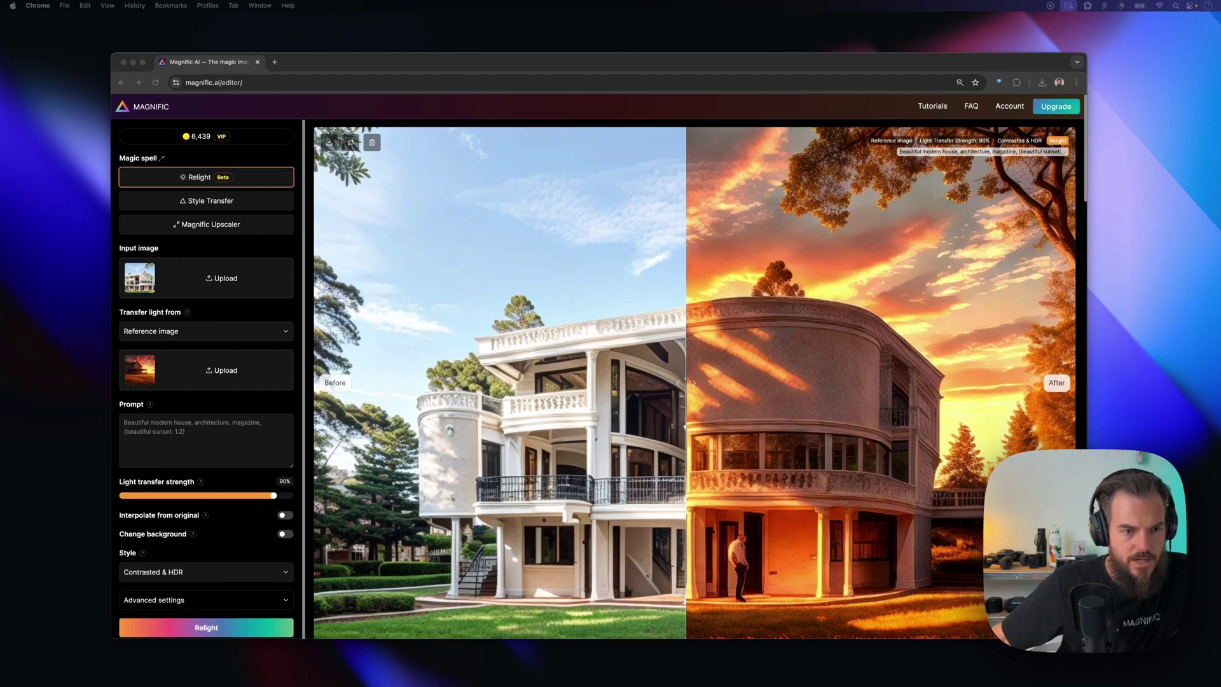
- Relight the house from just the prompt "(under the water: 1.2) (lots of tropical fishes: 1.2) underwater house, corals, algea underwater" with Change background on
click(190, 372)
click(220, 330)
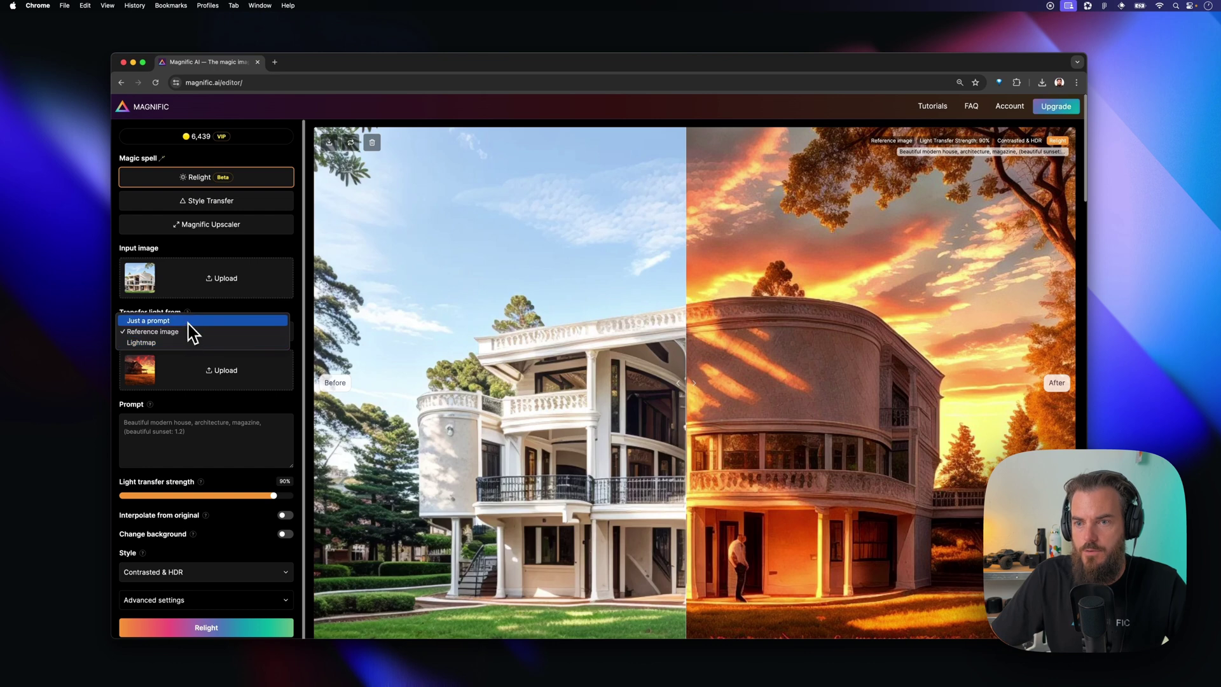
click(223, 413)
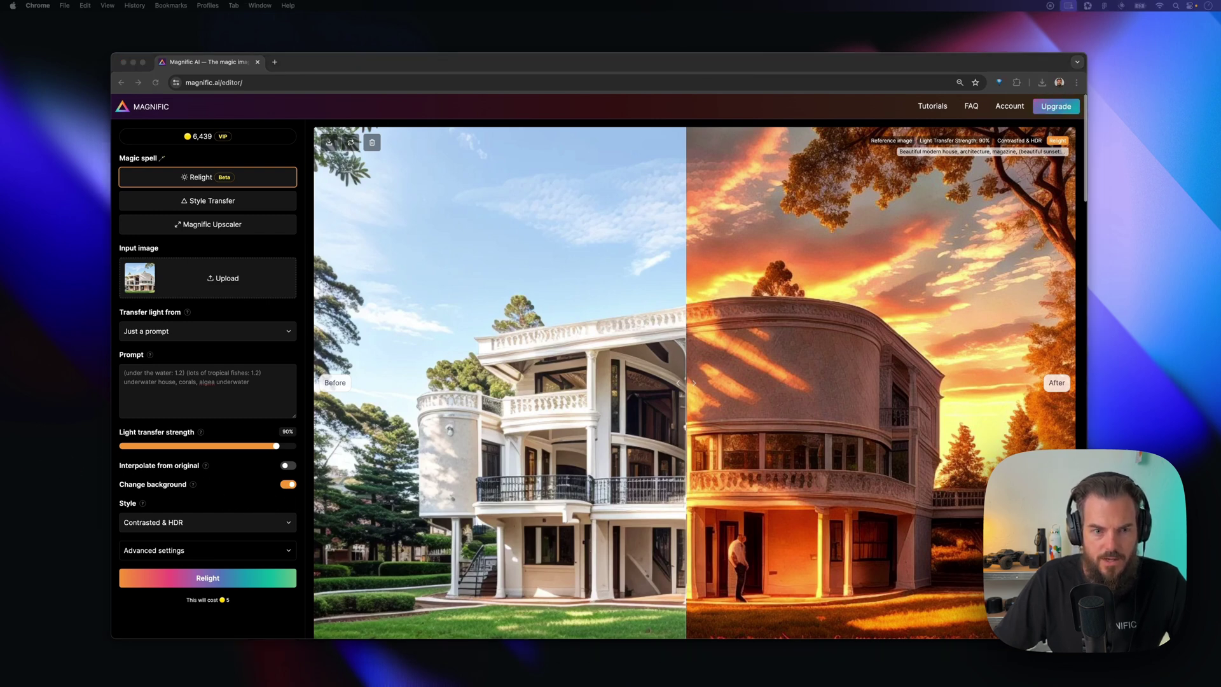
click(220, 578)
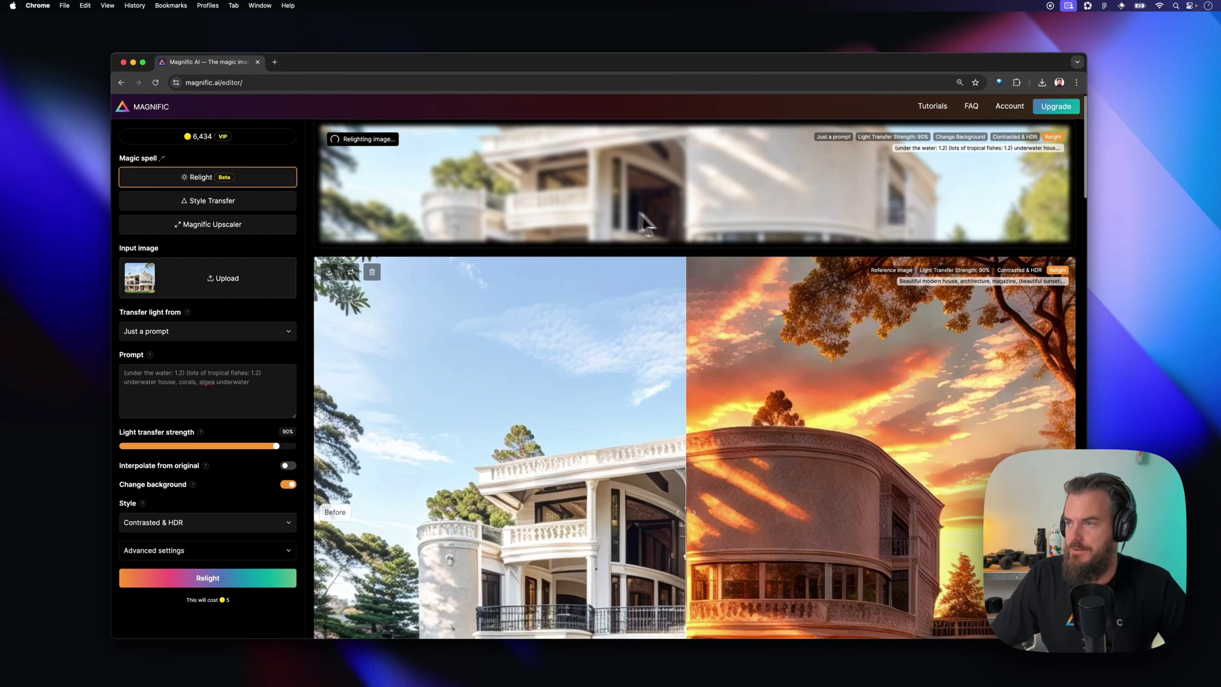
- Examine the before and after views of the styled, sunset and underwater versions of the house
scroll(681, 338, down, 15)
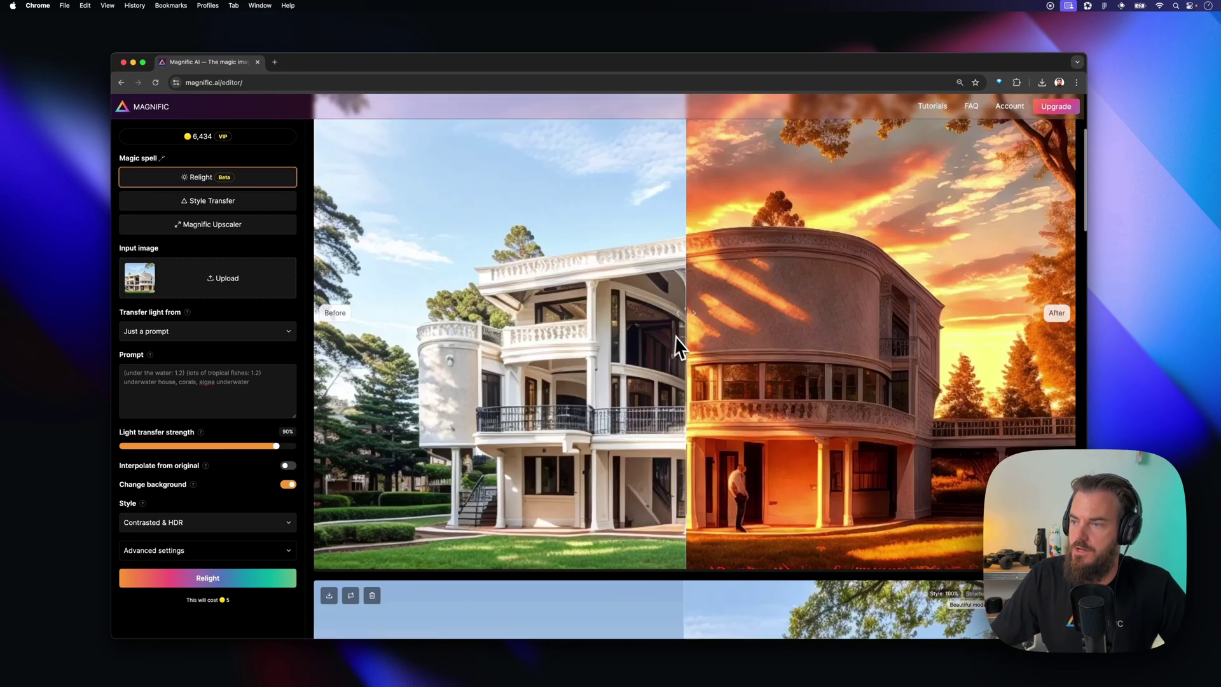
scroll(680, 339, up, 10)
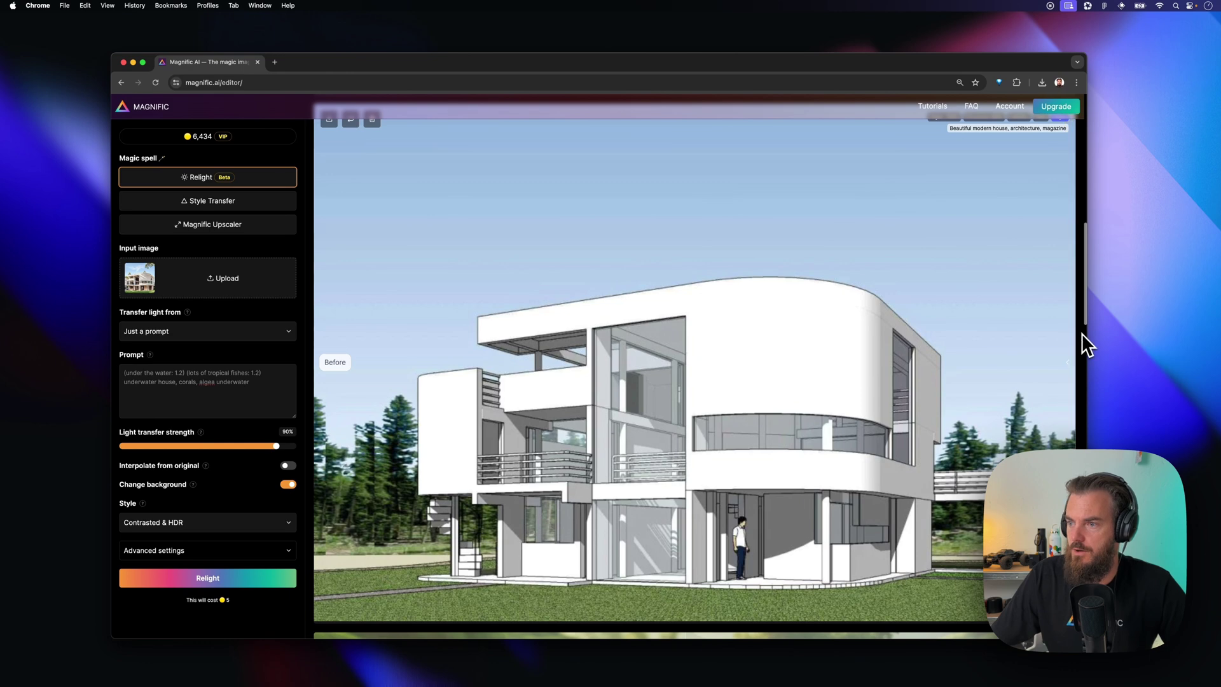
scroll(1082, 334, down, 2)
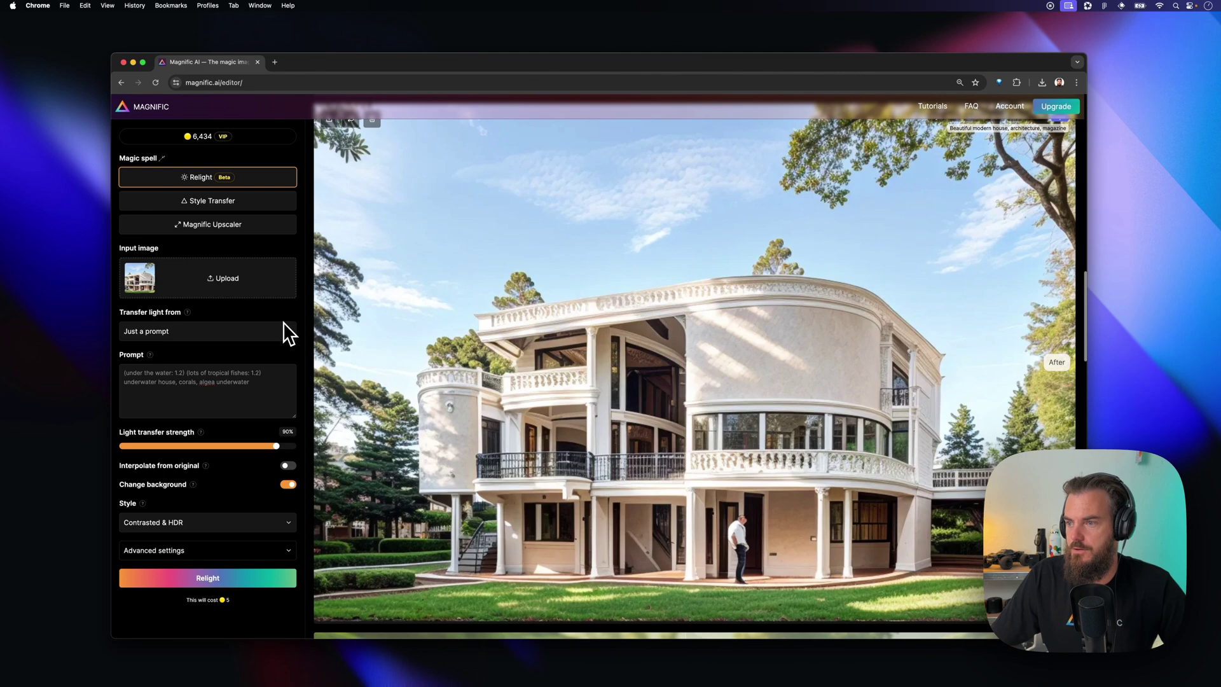
scroll(576, 341, up, 5)
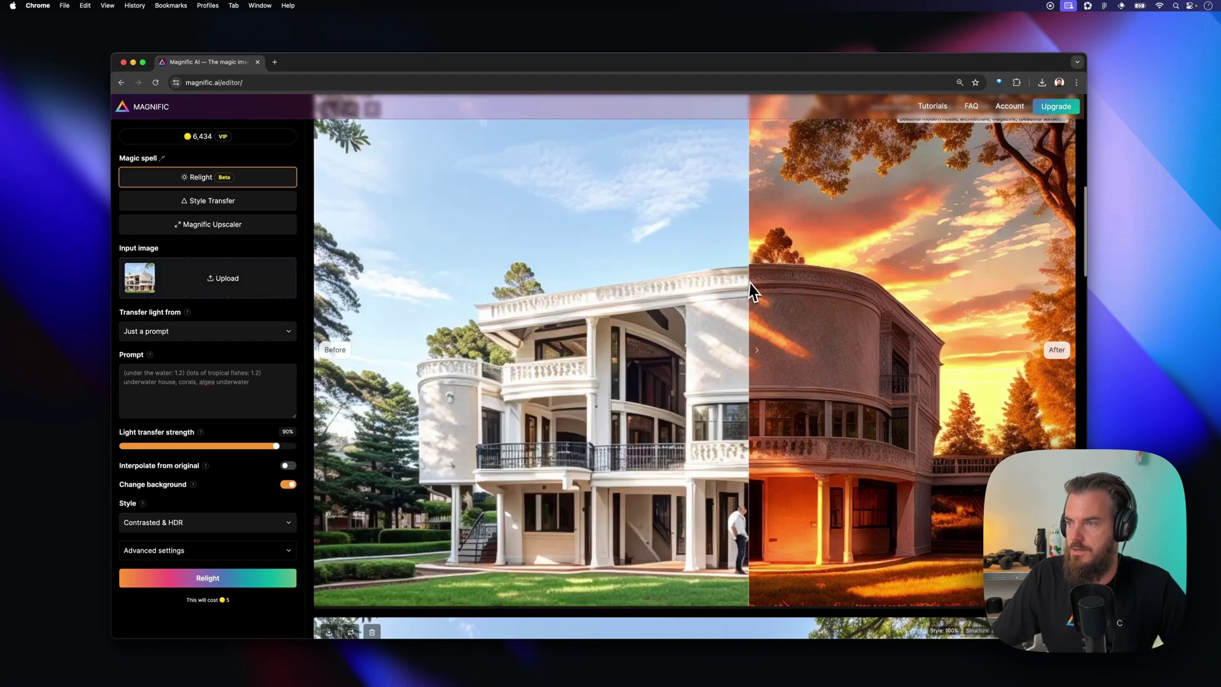
scroll(748, 286, up, 5)
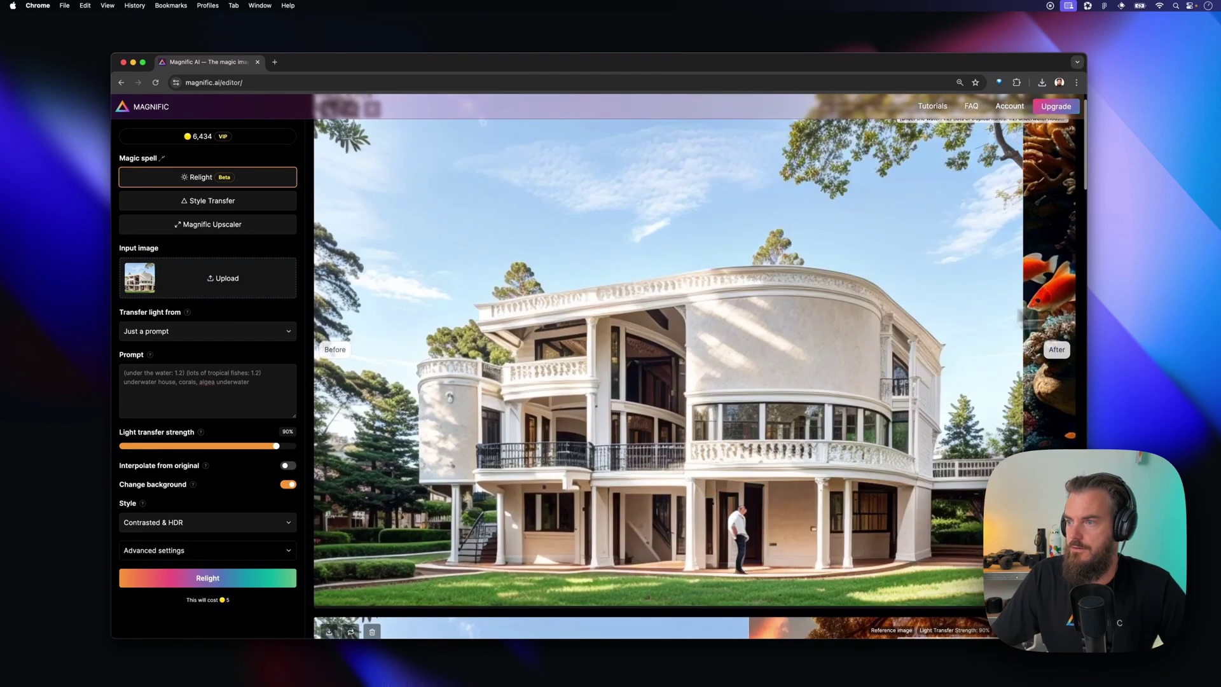
scroll(635, 270, up, 1)
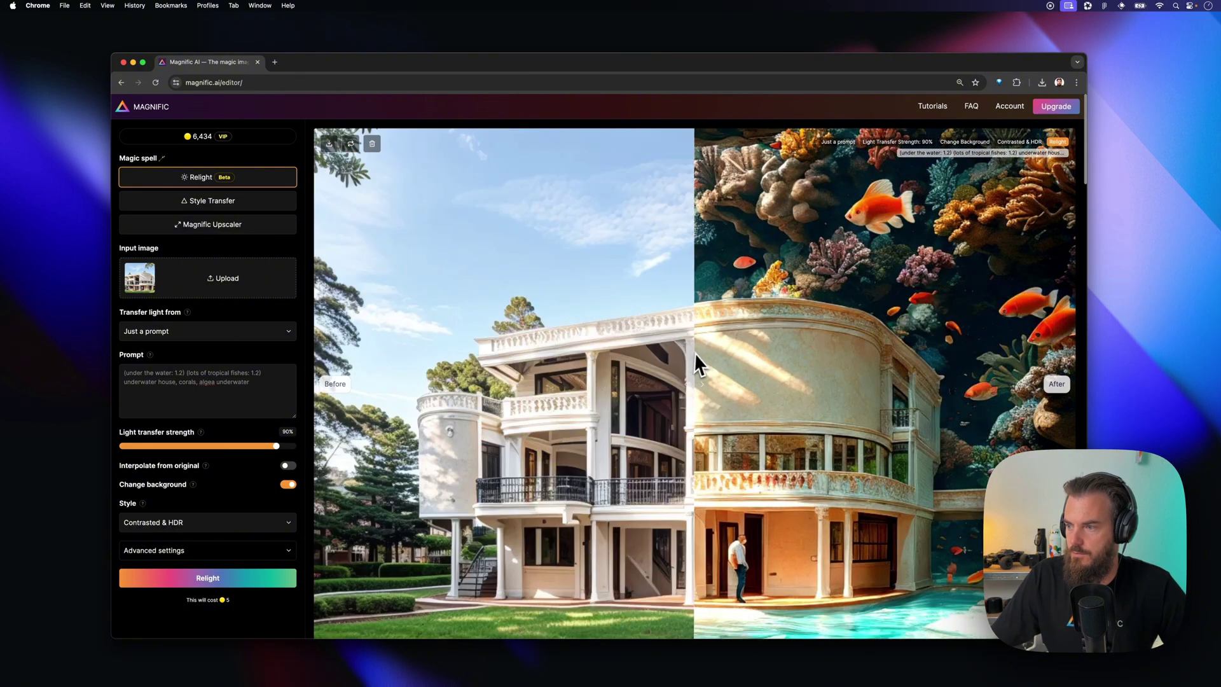
- Return to the sunset relight result and switch the magic spell to Magnific Upscaler
scroll(434, 422, down, 5)
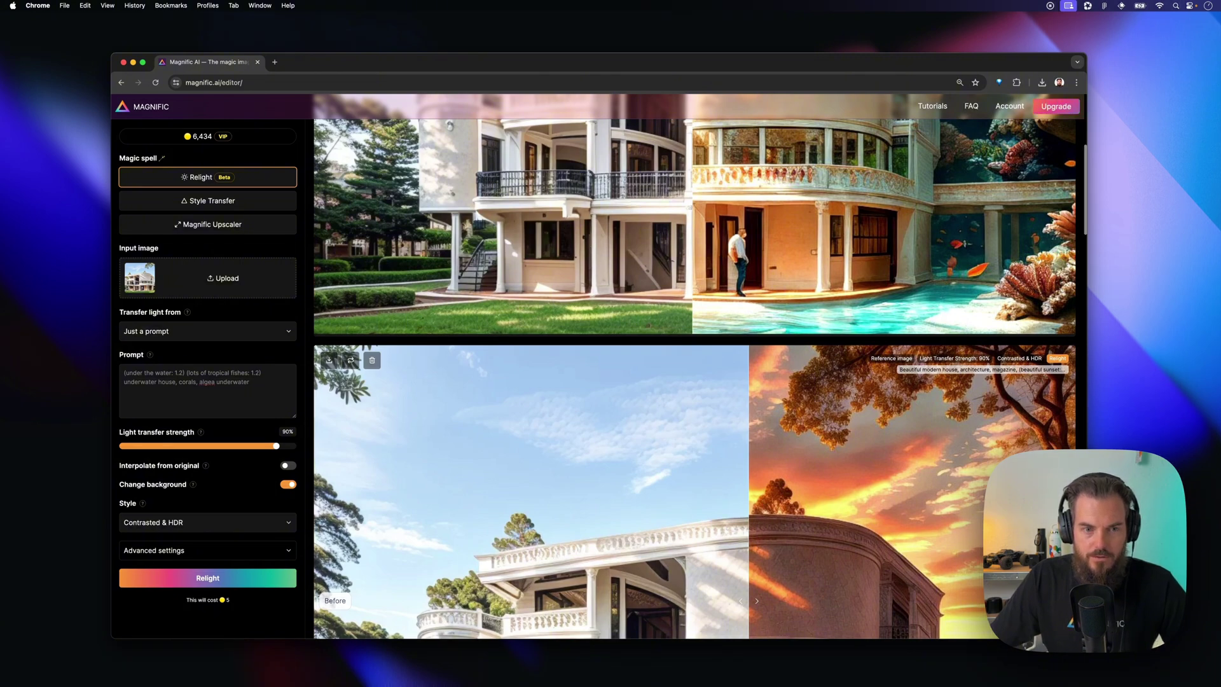
scroll(655, 356, down, 3)
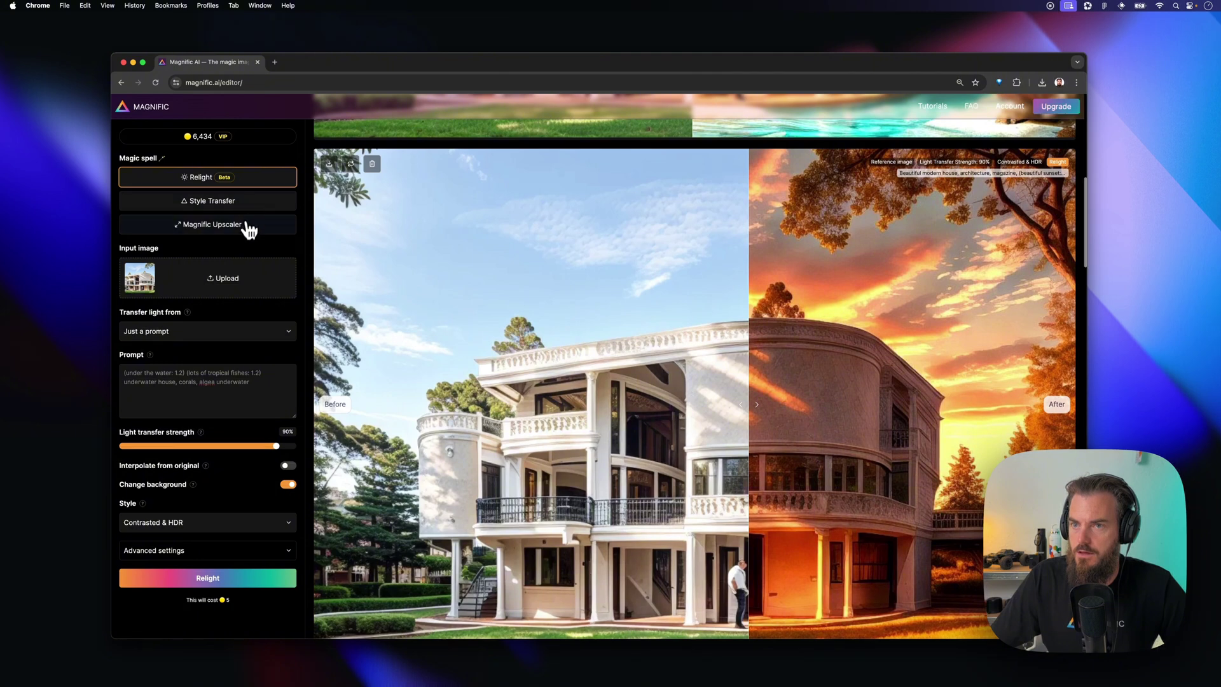
click(250, 229)
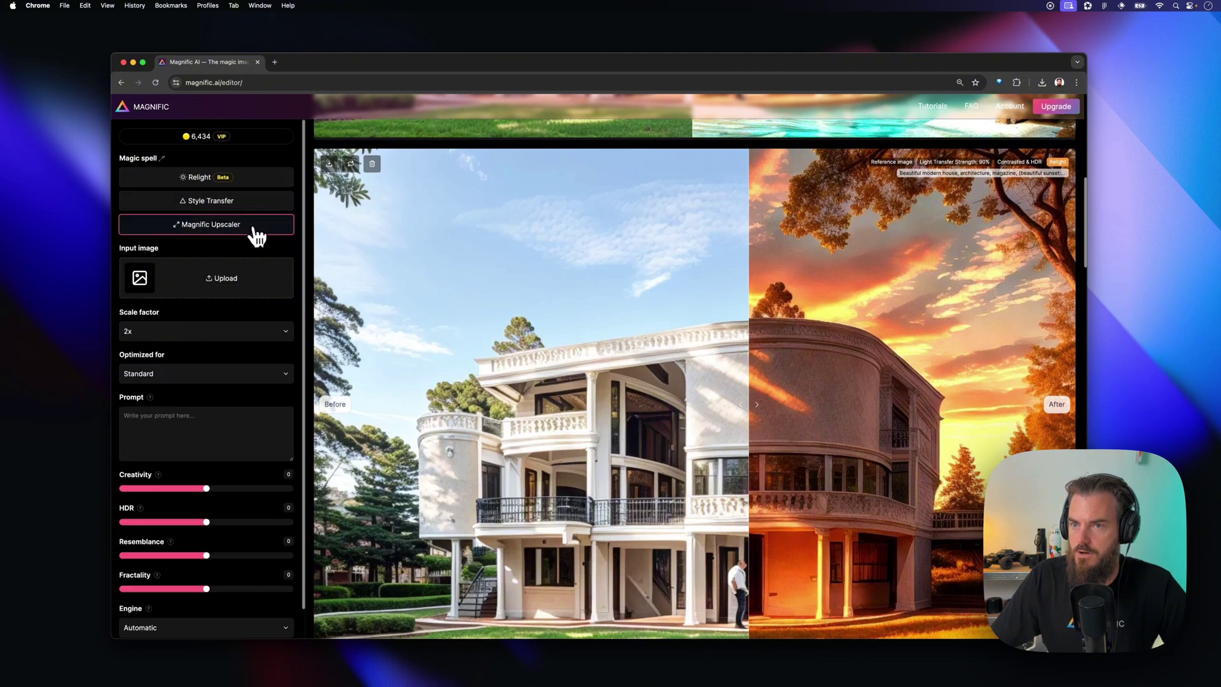
- Upscale the sunset final image 4x with prompt "Beautiful modern house, architecture, magazine, (at golden hour sunset: 1.2) light from windows", Creativity 2, HDR 1, Resemblance -1
click(352, 167)
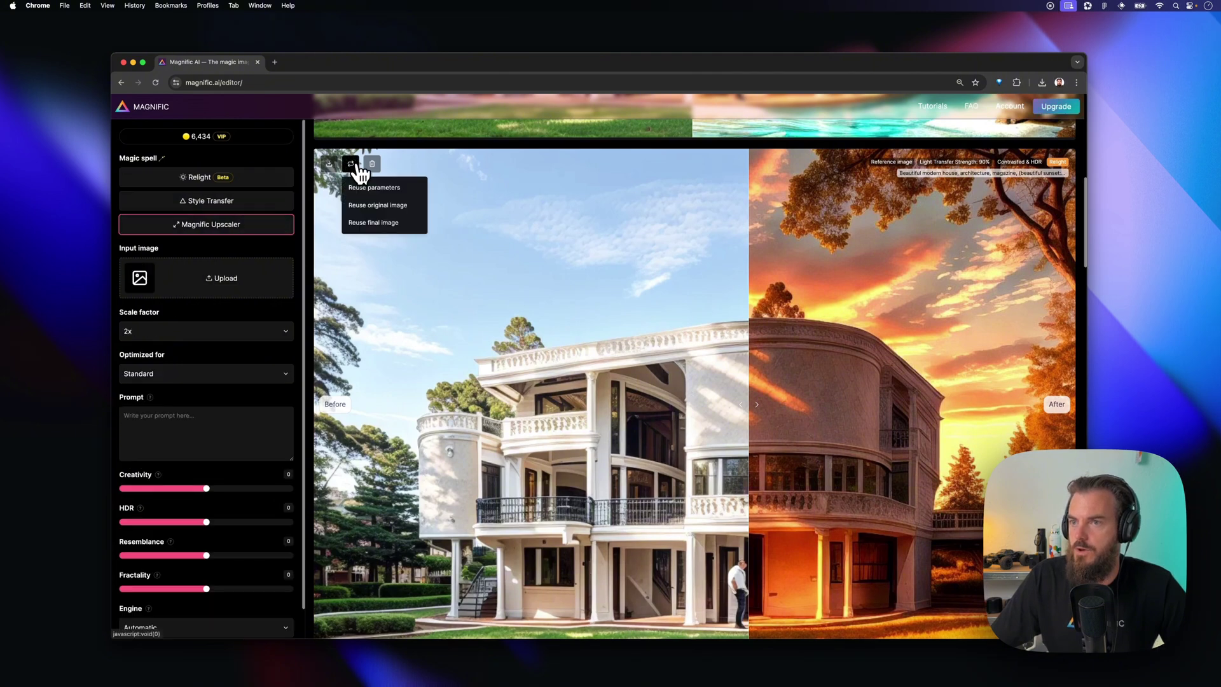
click(399, 223)
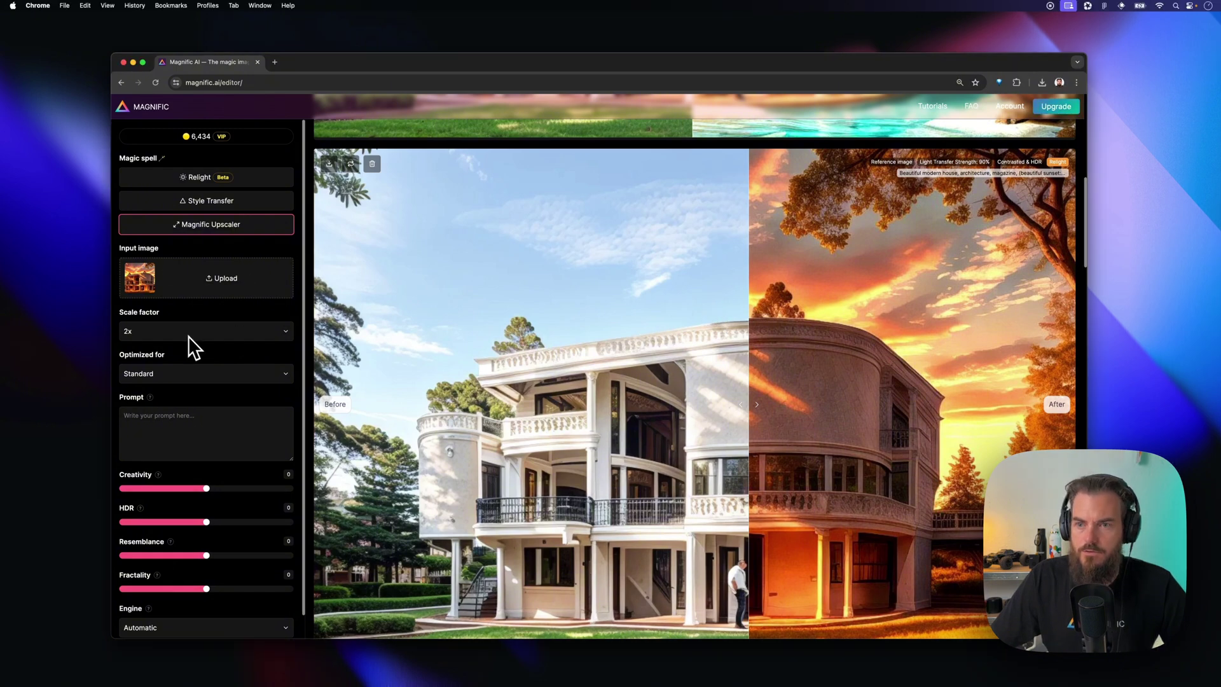
click(186, 336)
click(183, 343)
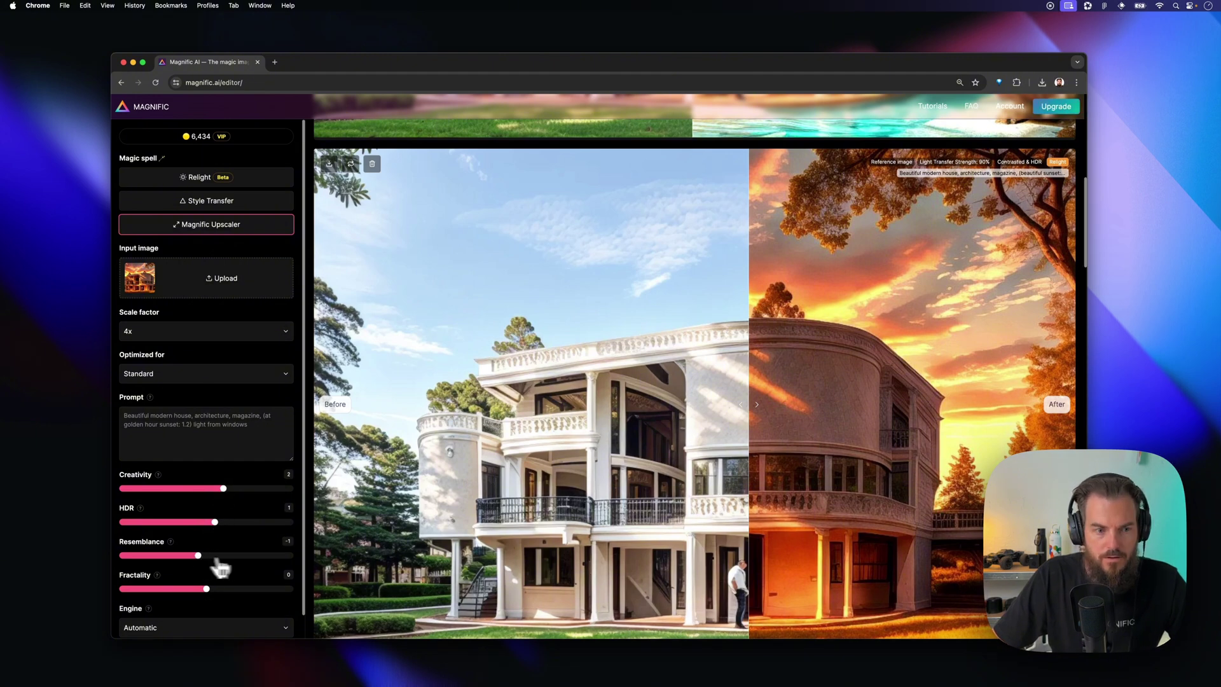
scroll(257, 566, down, 3)
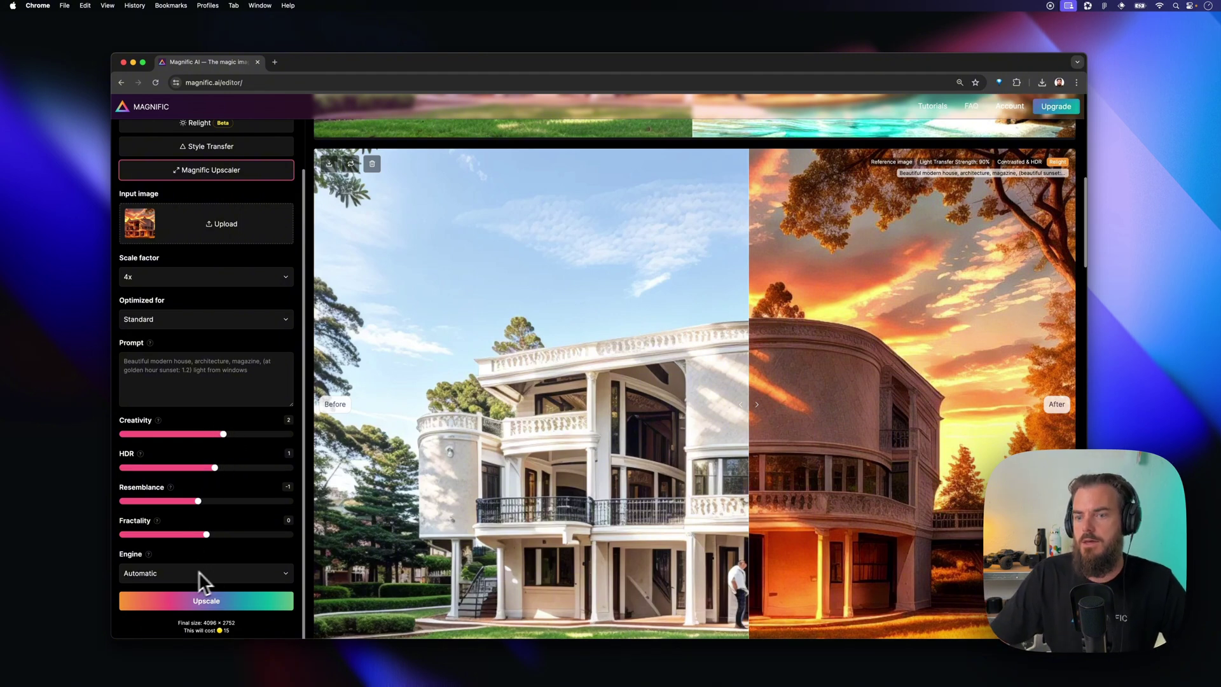
click(245, 600)
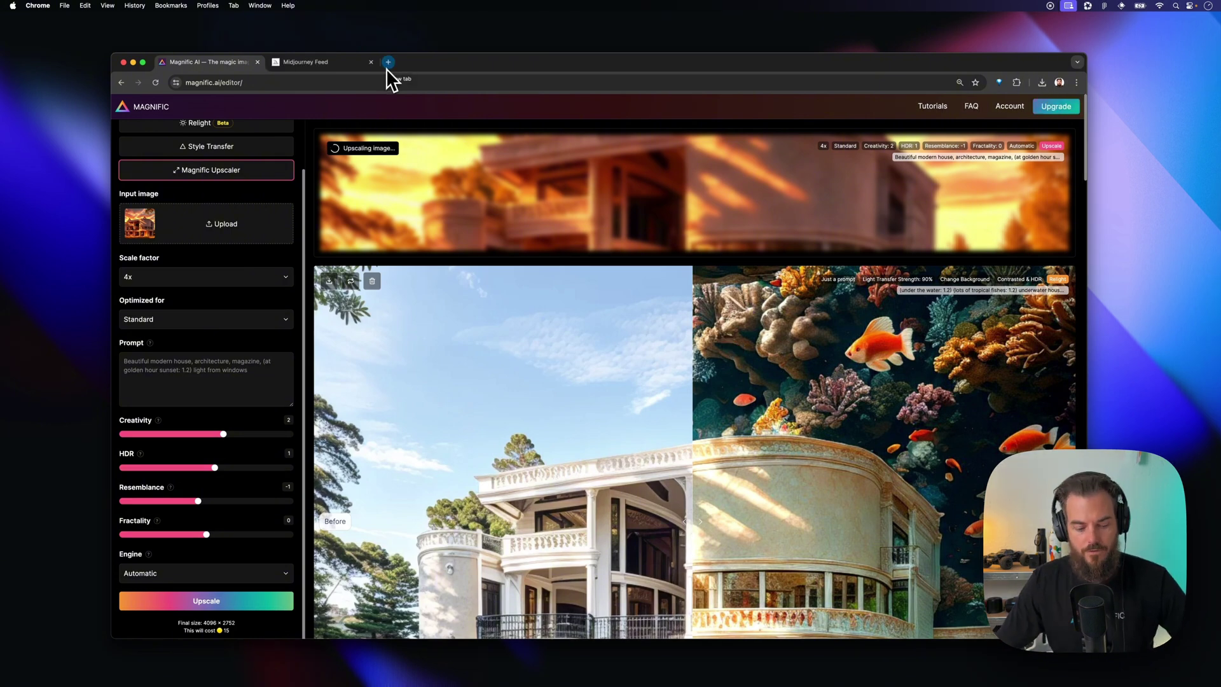
- Open freepik.com in a new browser tab
click(387, 68)
text(free)
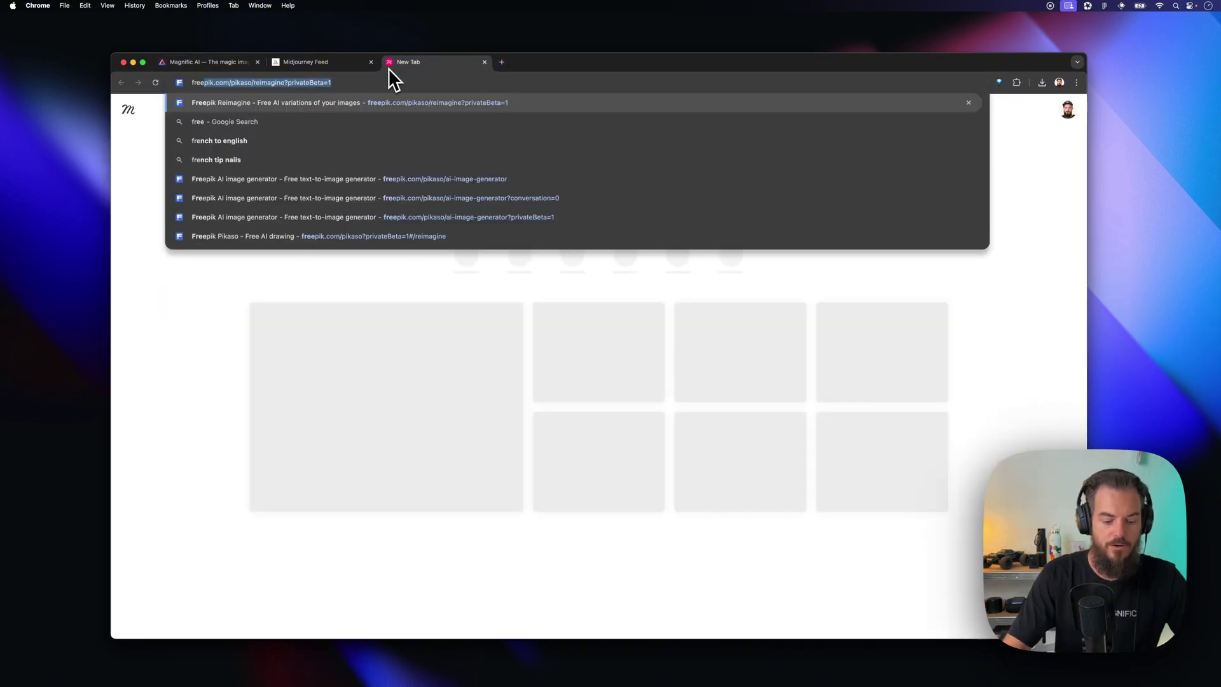
text(pik.co)
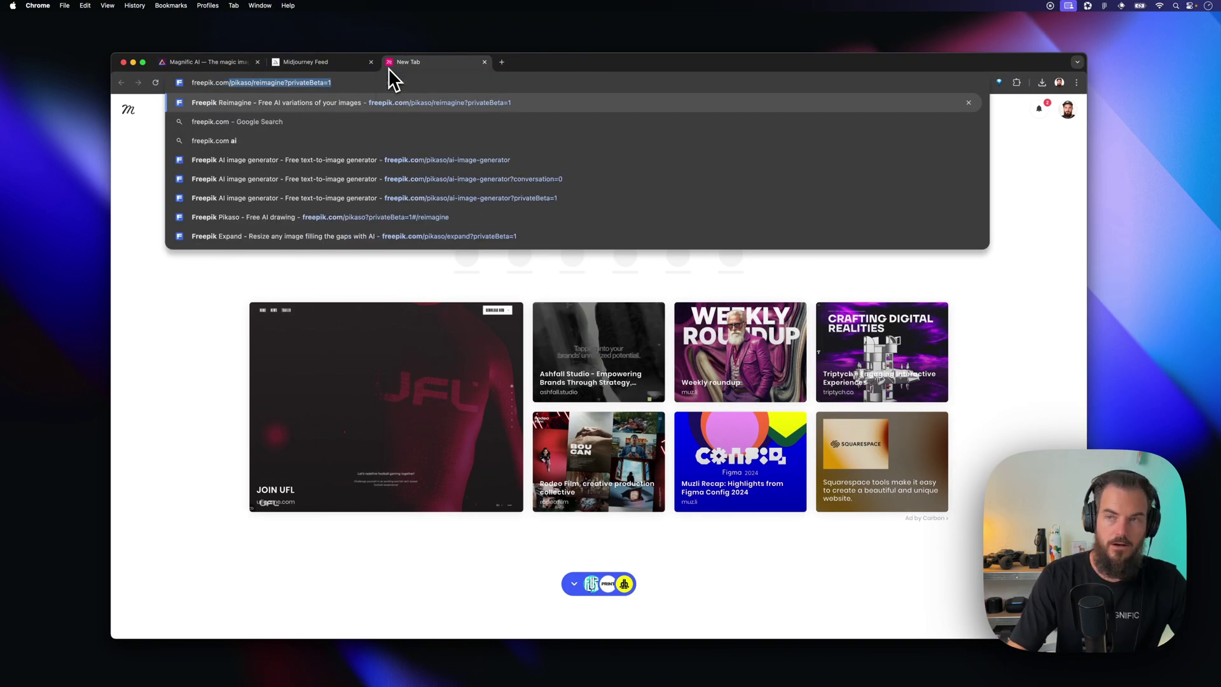
text(m)
key(BackSpace)
key(Return)
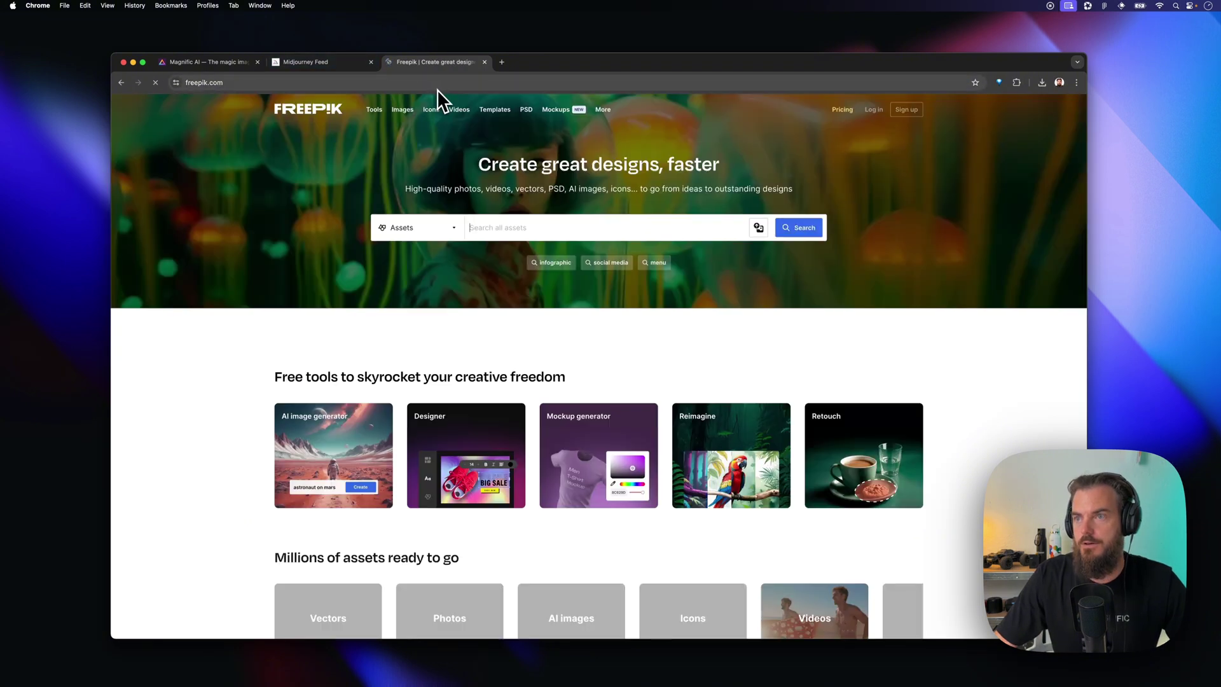
- Search Freepik's photos for "modern house sunset" and browse the results for possible lighting references
click(451, 228)
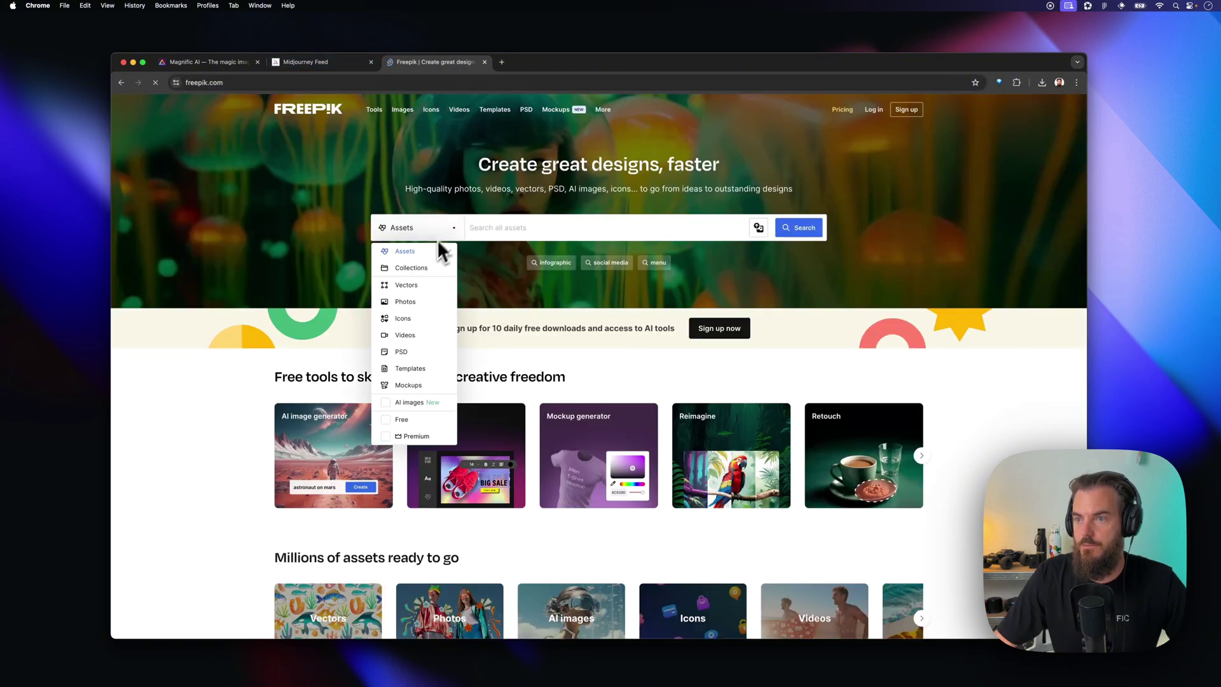
click(430, 234)
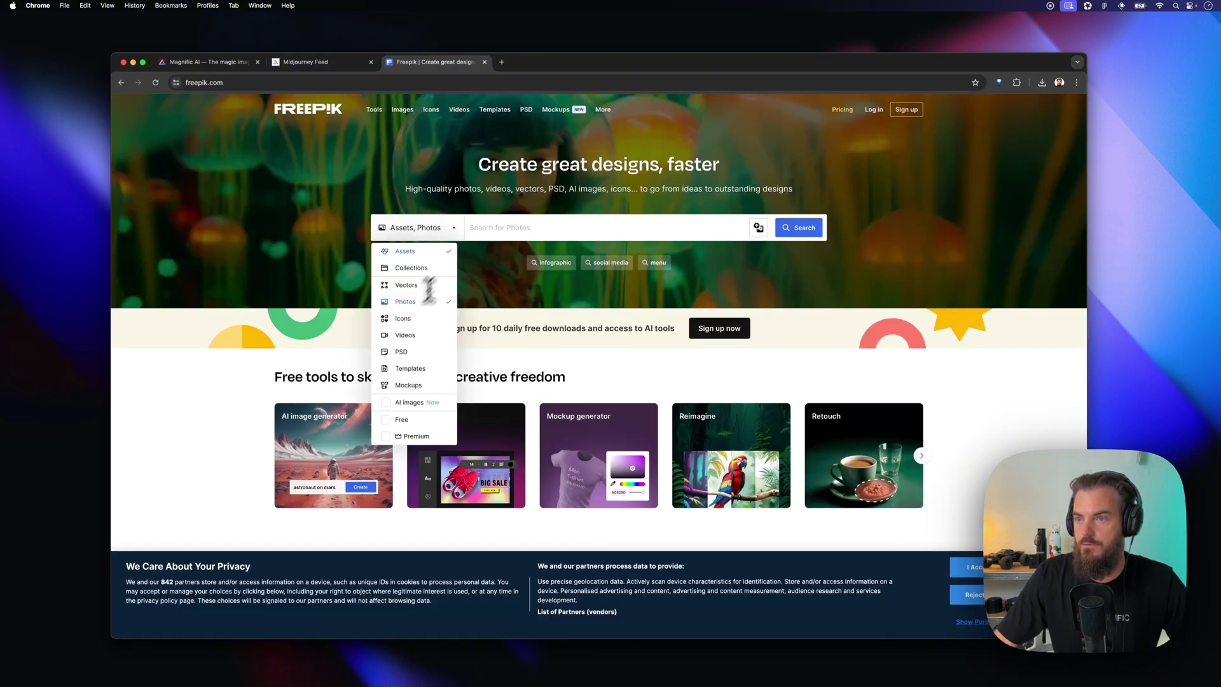
click(491, 229)
text(modern house ssunset)
key(Return)
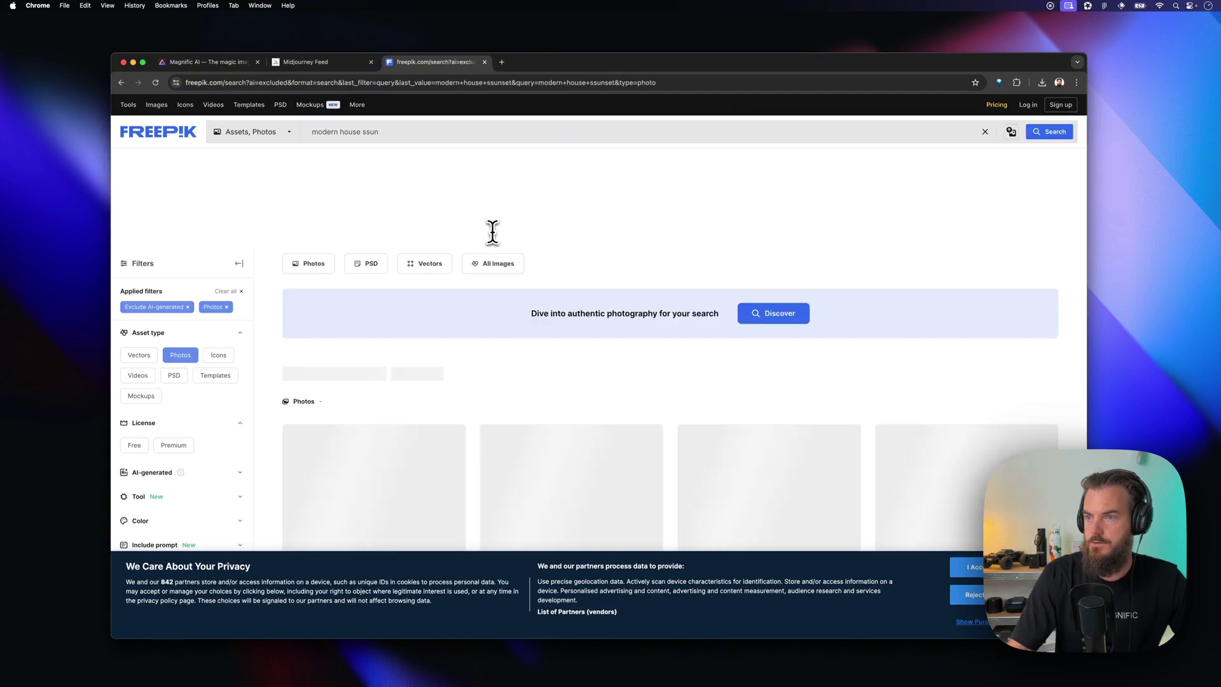
key(BackSpace)
text(unset)
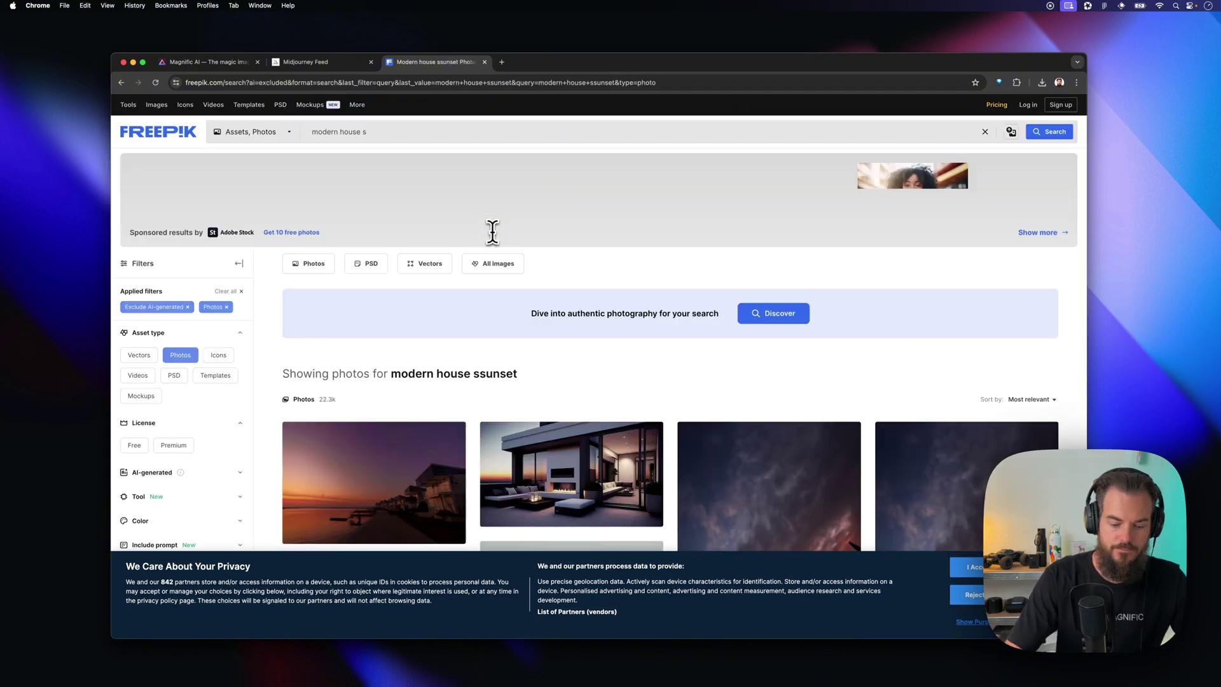
key(Return)
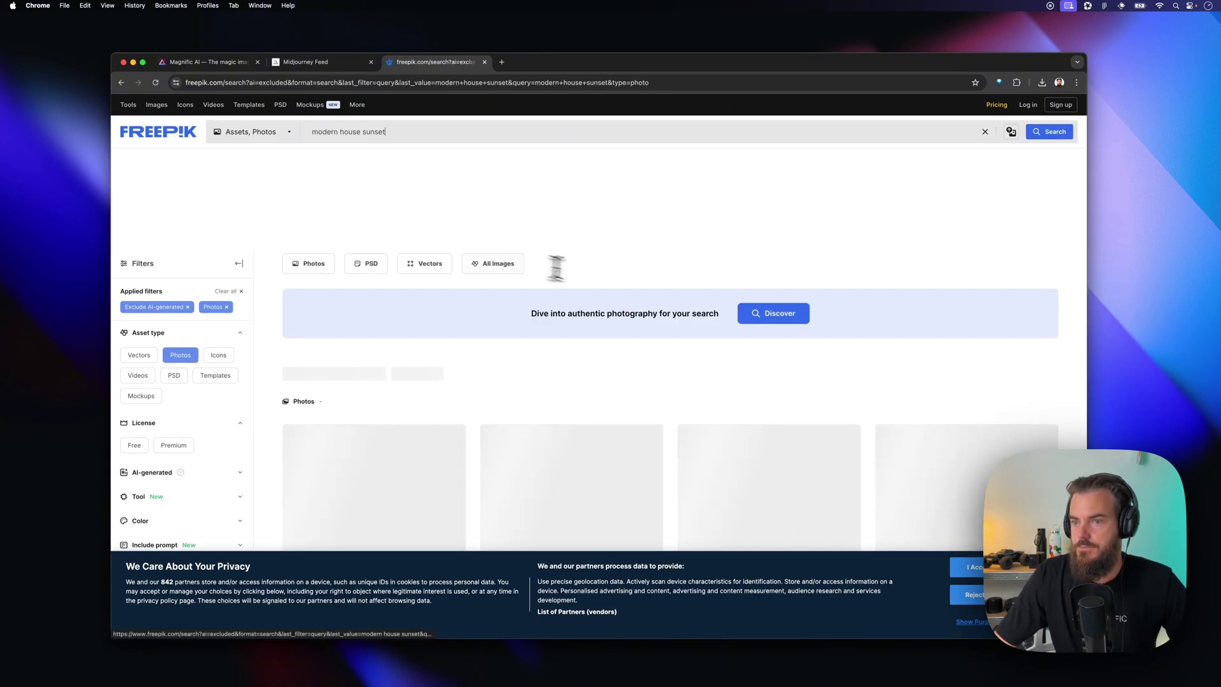
scroll(553, 275, down, 5)
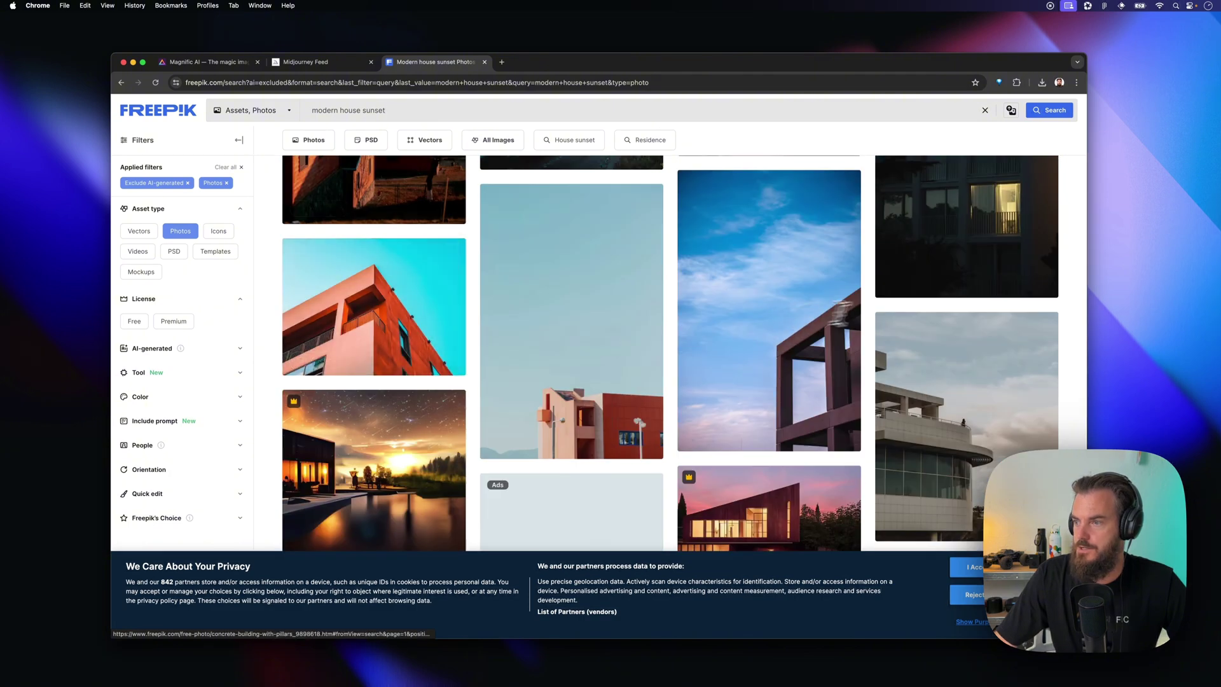
scroll(914, 306, down, 4)
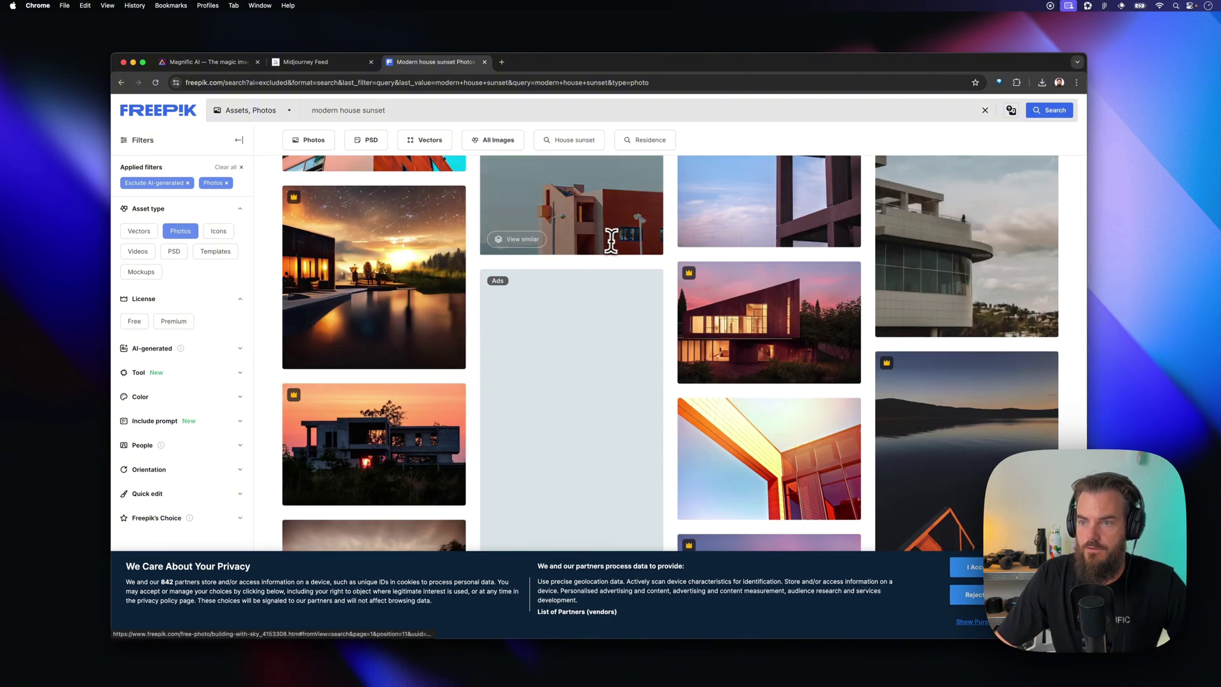
scroll(499, 273, up, 10)
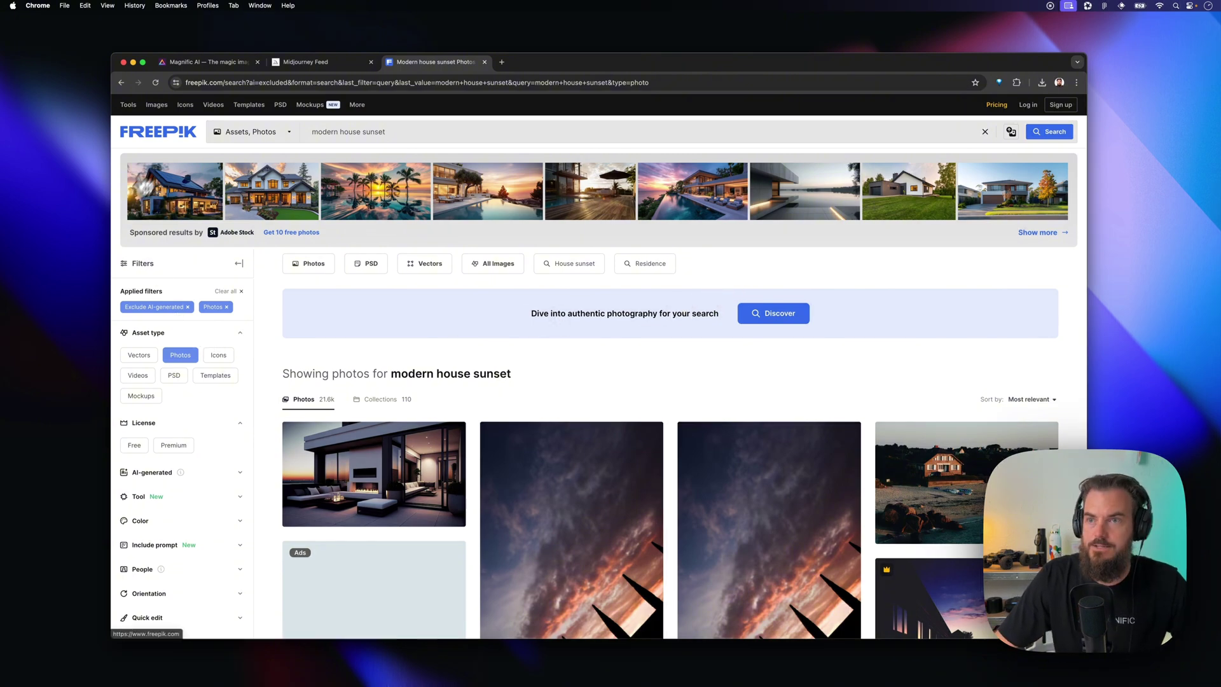
- Return to Magnific and compare the upscaled sunset house before and after, up close at the facade, curved windows, balcony and standing man
click(188, 62)
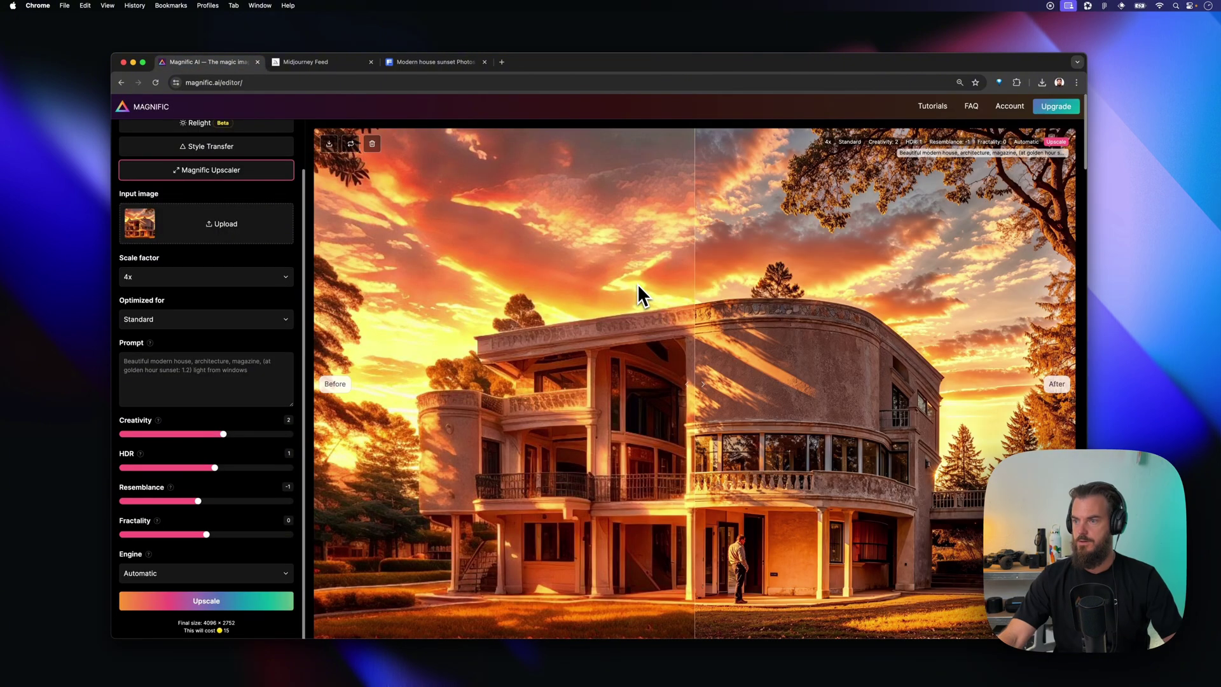
scroll(643, 312, down, 2)
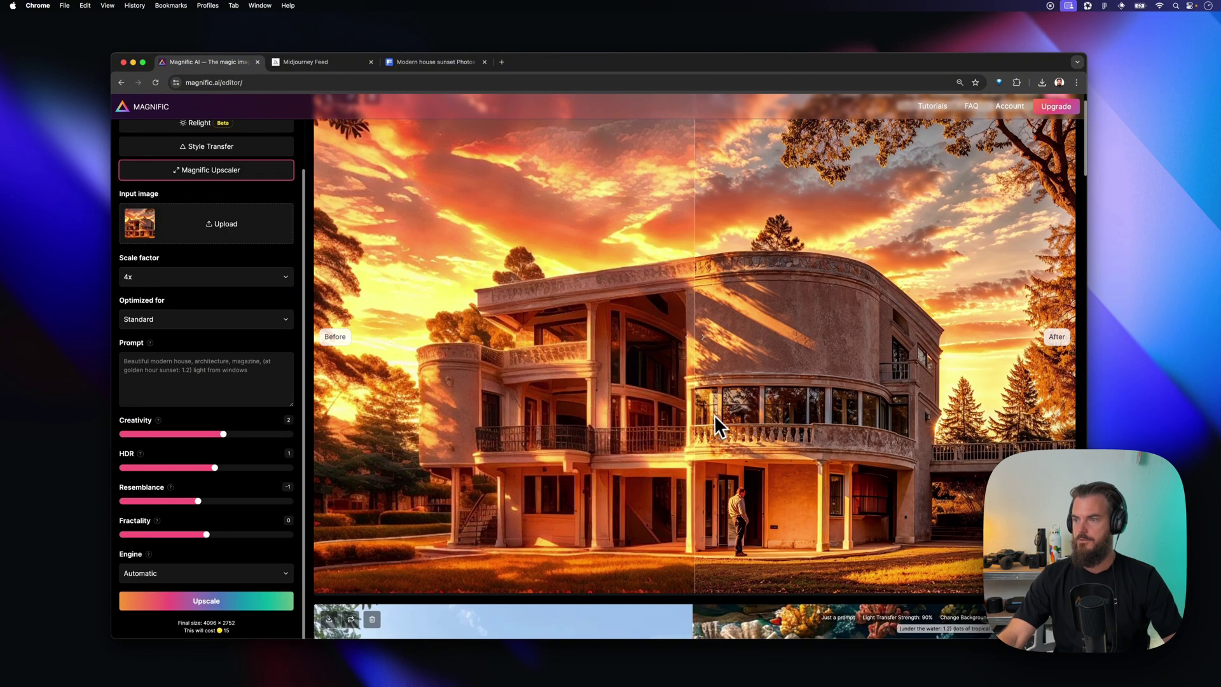
scroll(719, 426, up, 1)
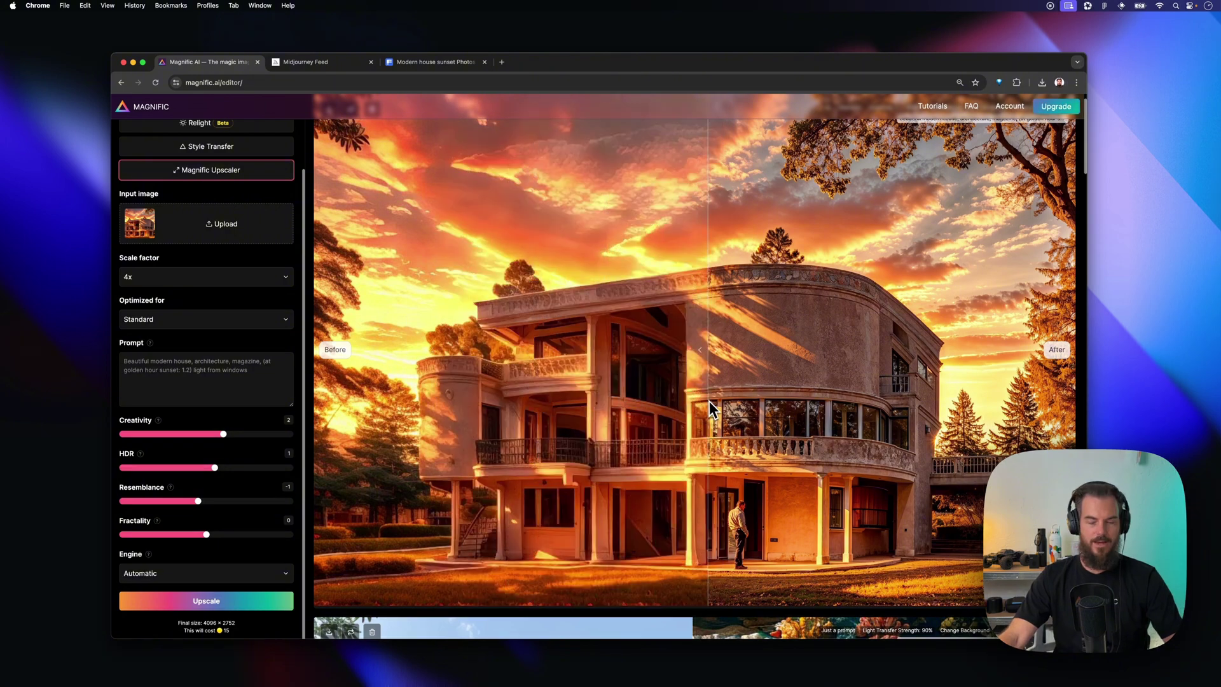
scroll(738, 533, up, 6)
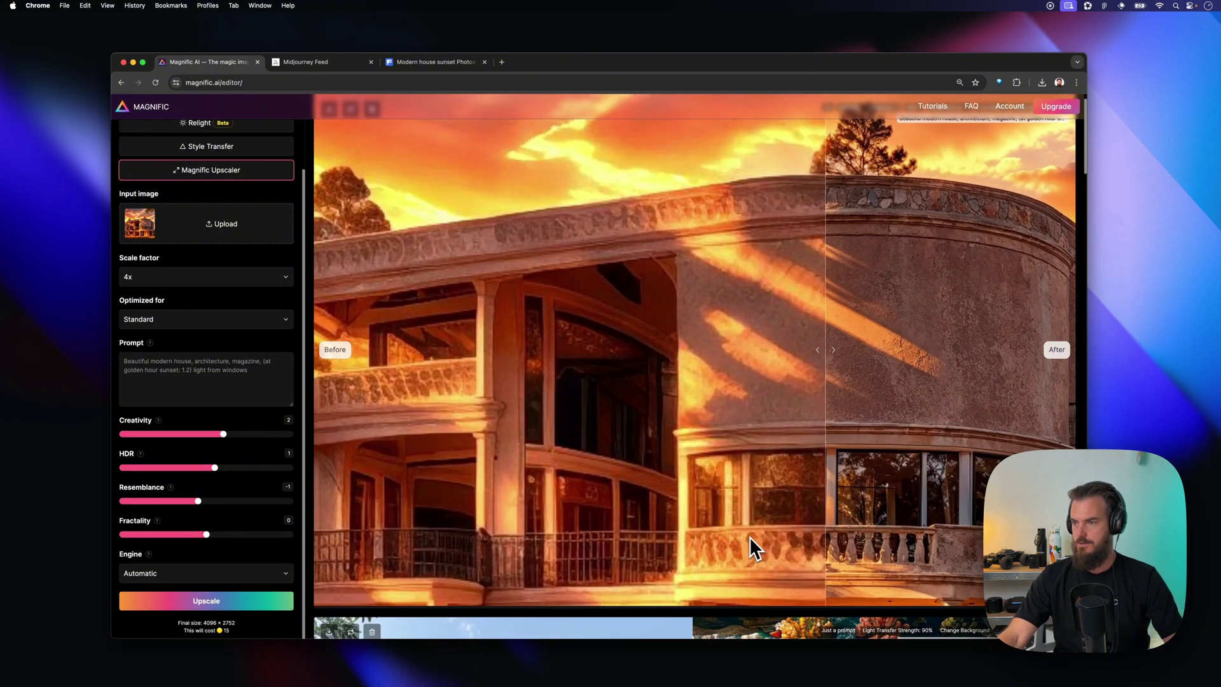
drag(749, 536, 623, 236)
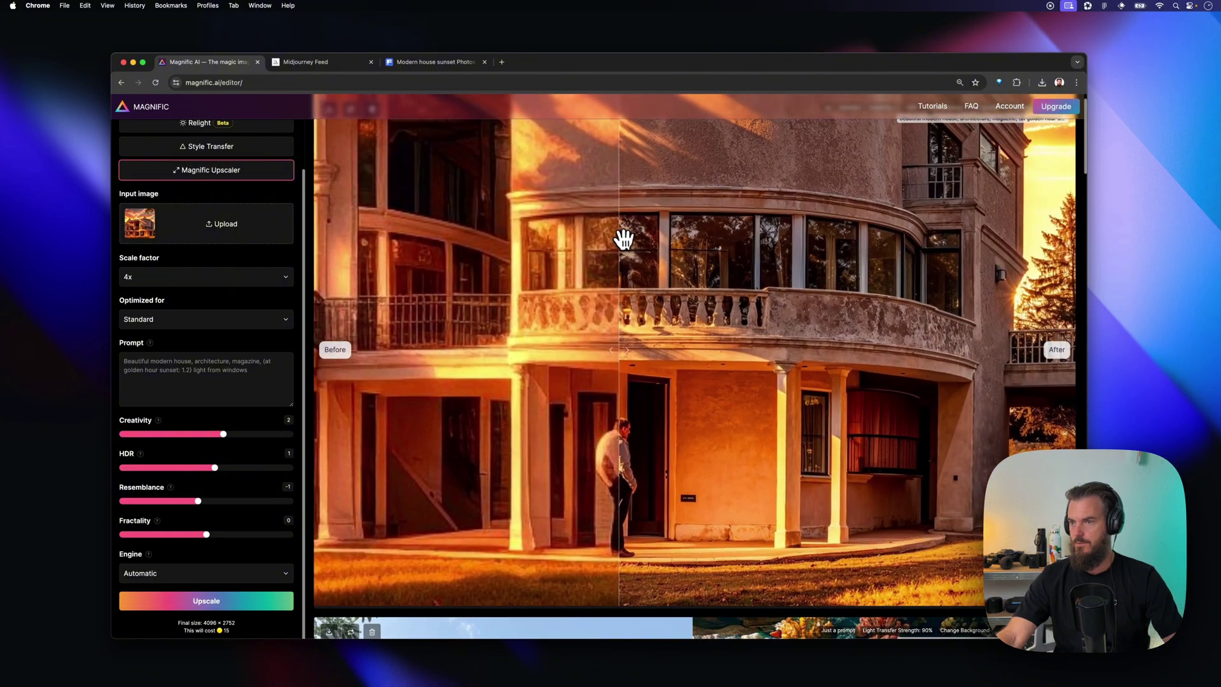
scroll(621, 493, up, 2)
scroll(622, 484, up, 1)
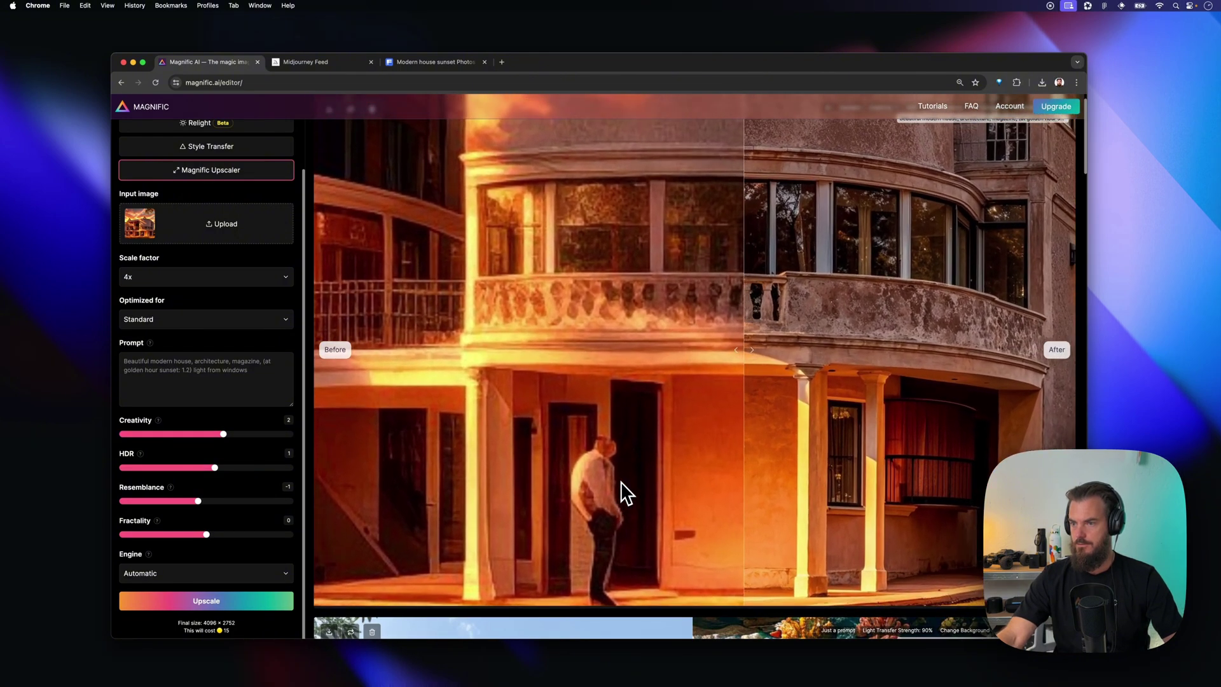
scroll(621, 490, up, 2)
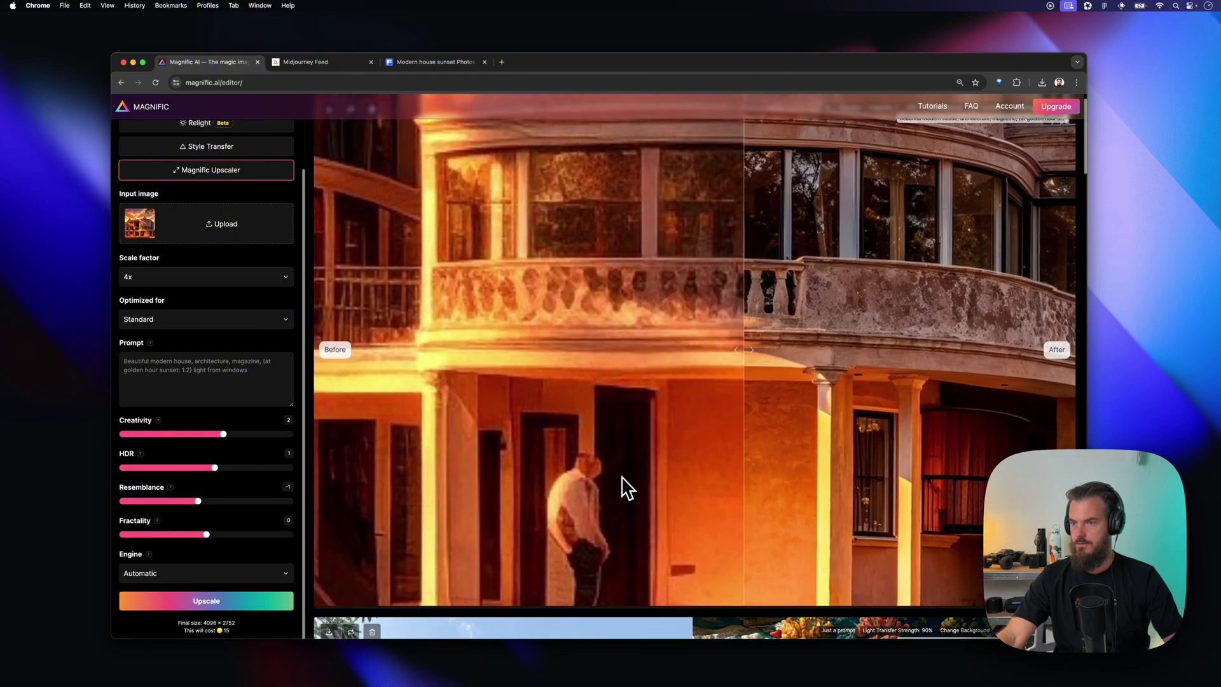
scroll(648, 470, down, 1)
drag(635, 389, 713, 255)
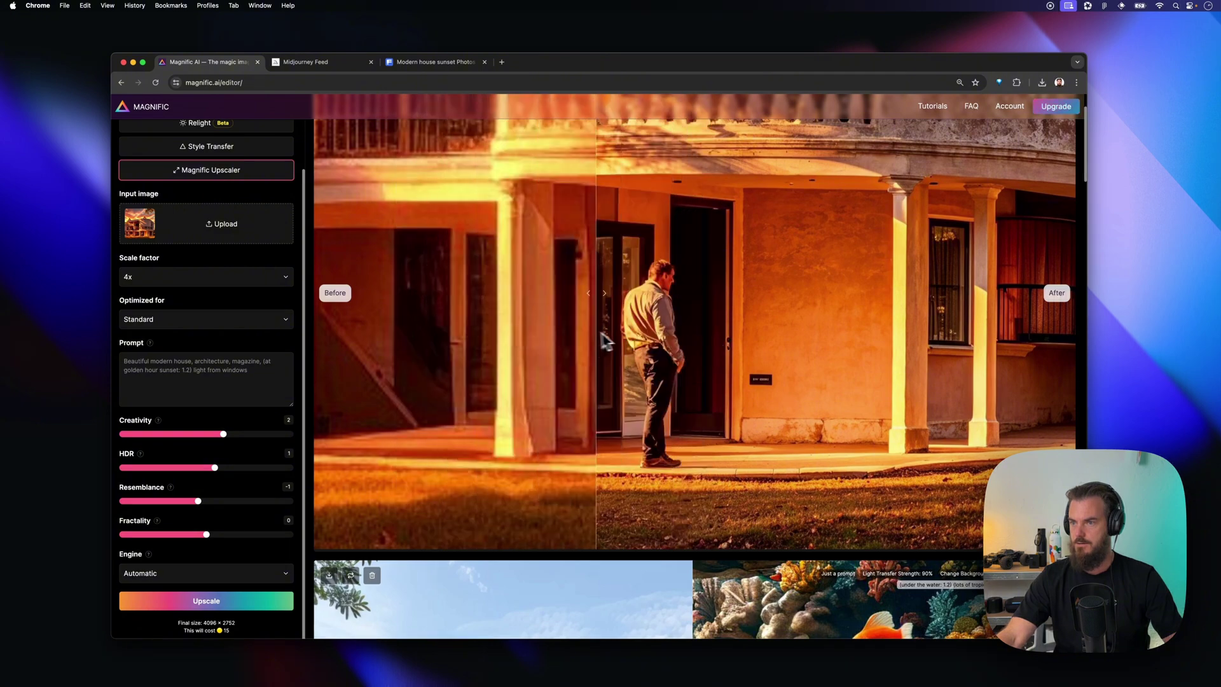
scroll(766, 345, down, 3)
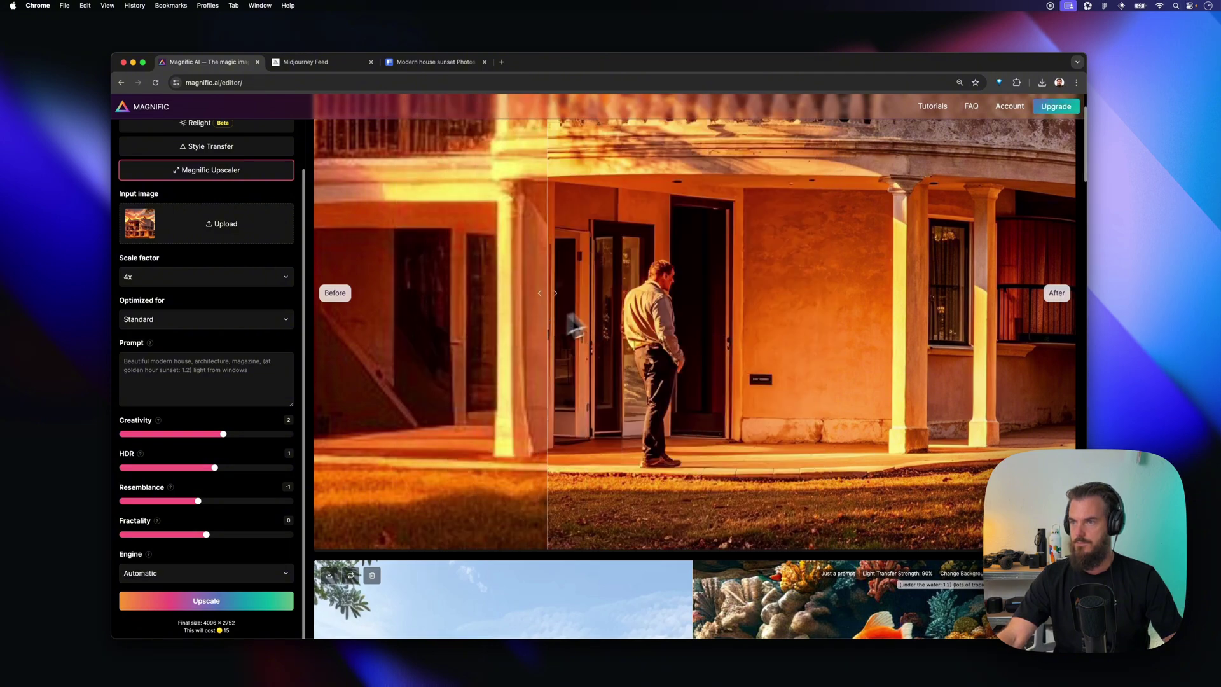
scroll(667, 341, up, 5)
scroll(688, 404, down, 3)
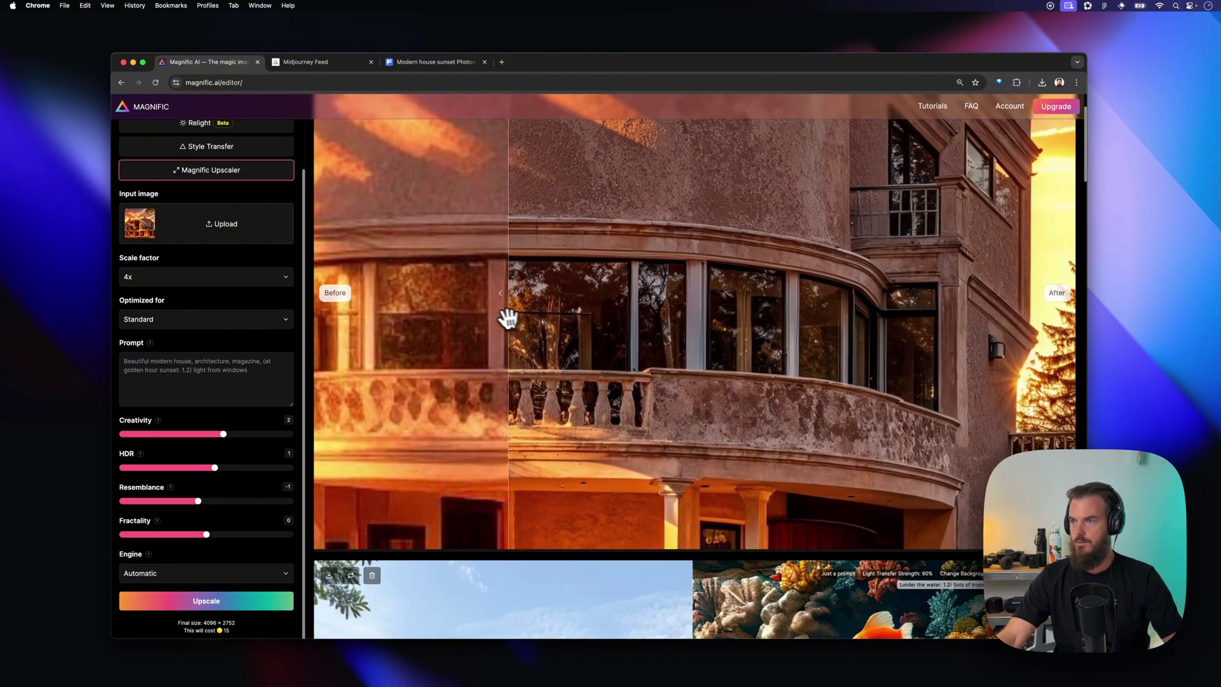
scroll(760, 339, up, 4)
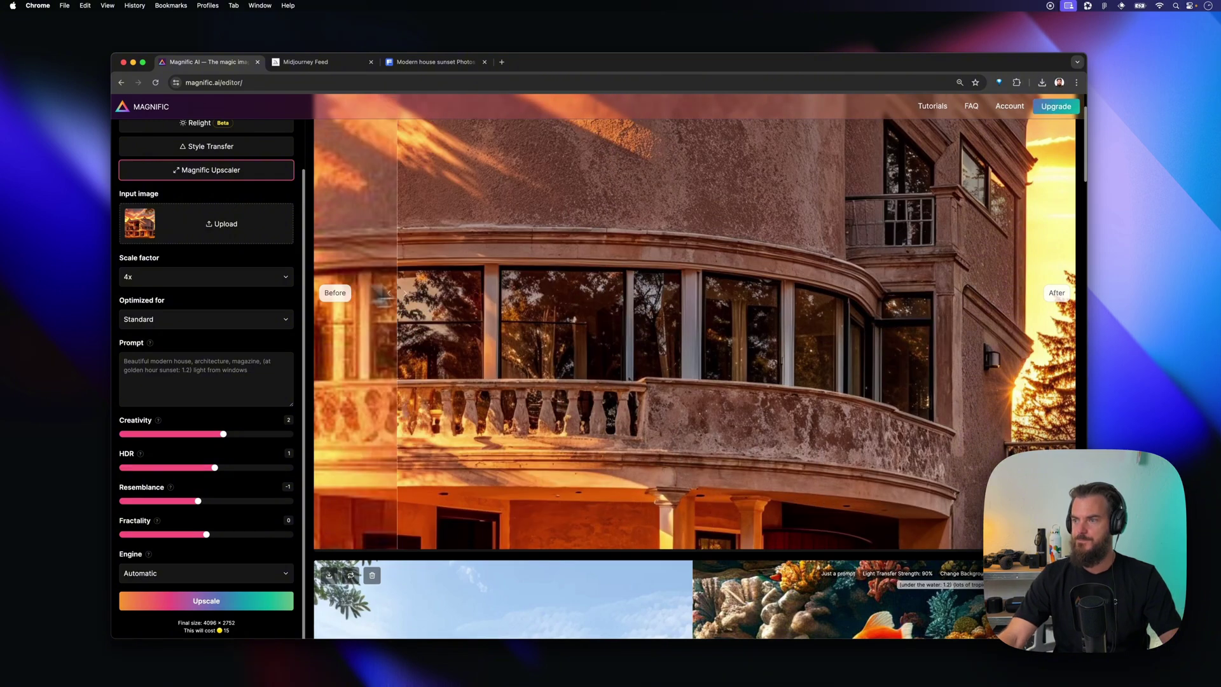
drag(533, 291, 382, 281)
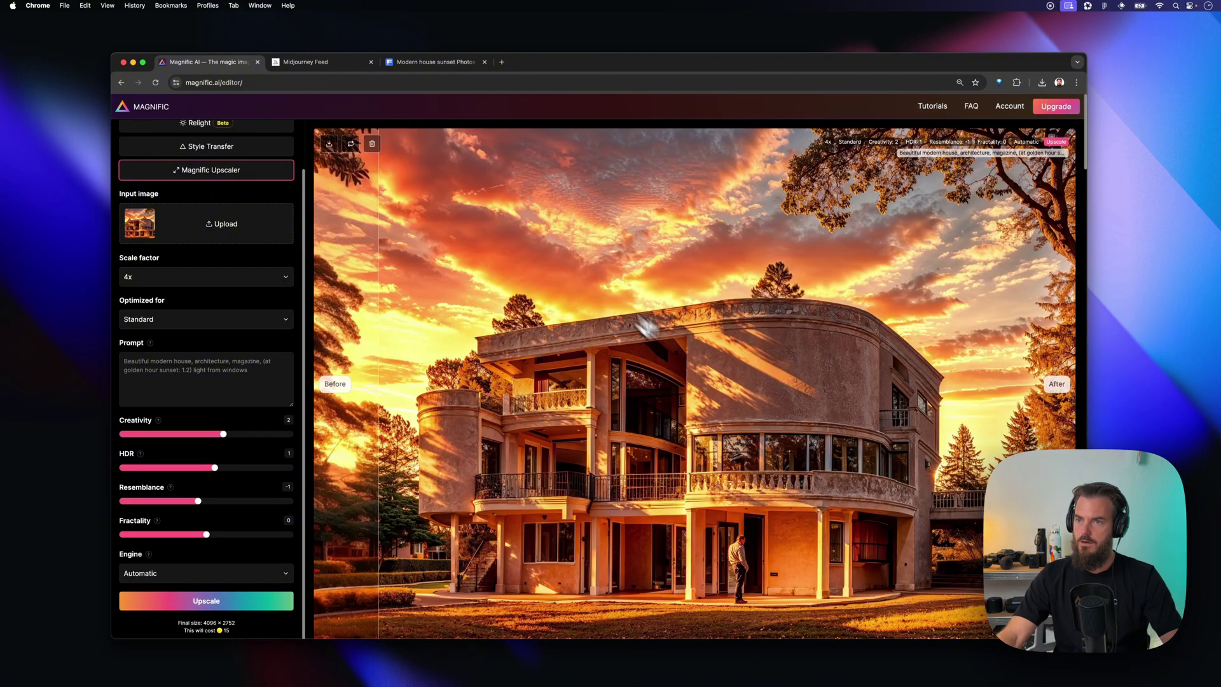
- Download the upscaled sunset image as a PNG and open the downloaded file in Preview
click(330, 145)
click(349, 168)
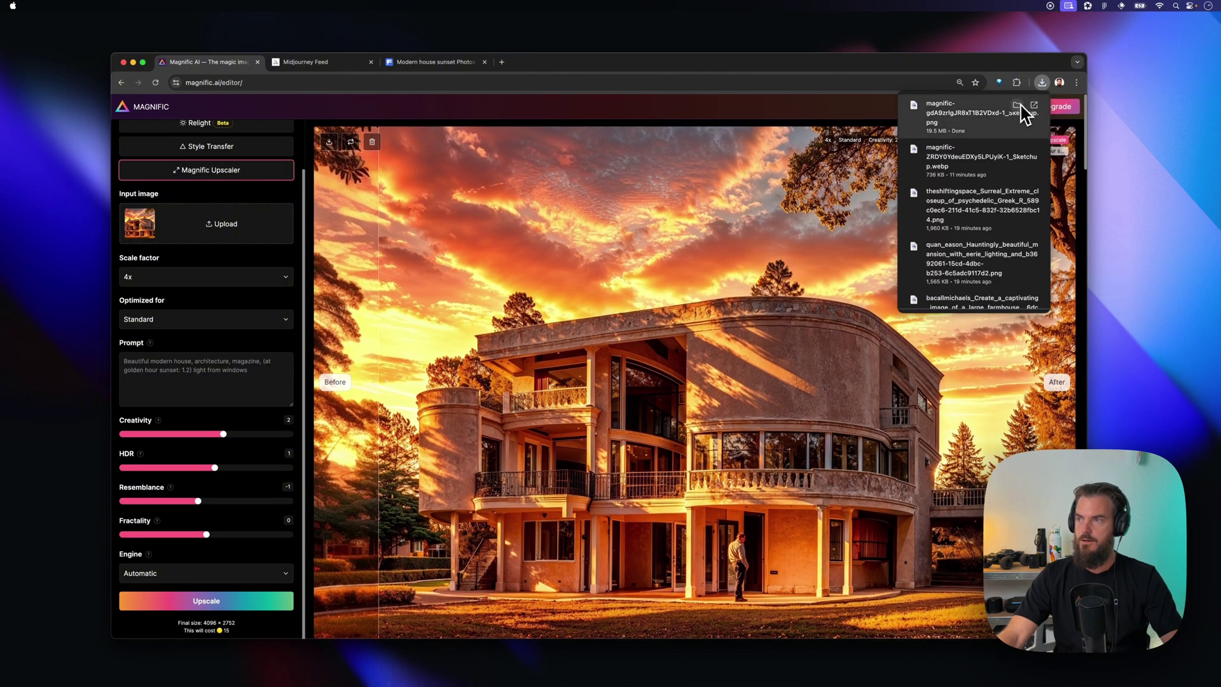
click(1028, 109)
key(super+o)
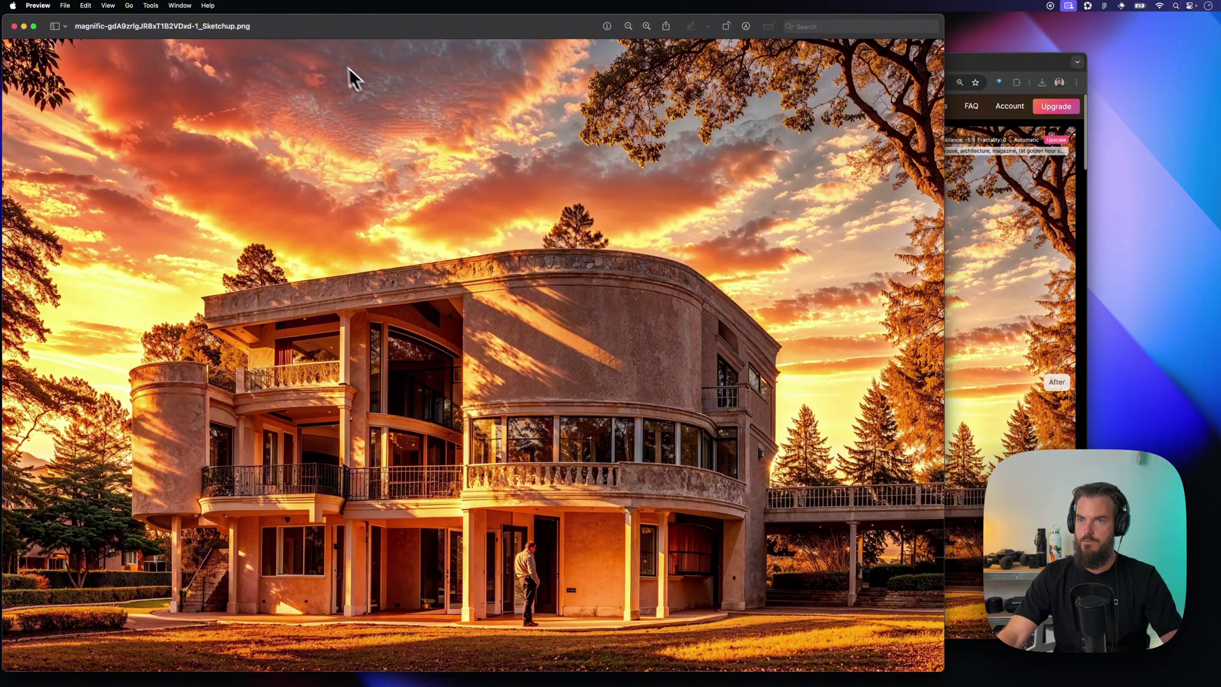
- View the upscaled image full screen at actual size and examine its facade, balconies, windows and surrounding trees
click(33, 26)
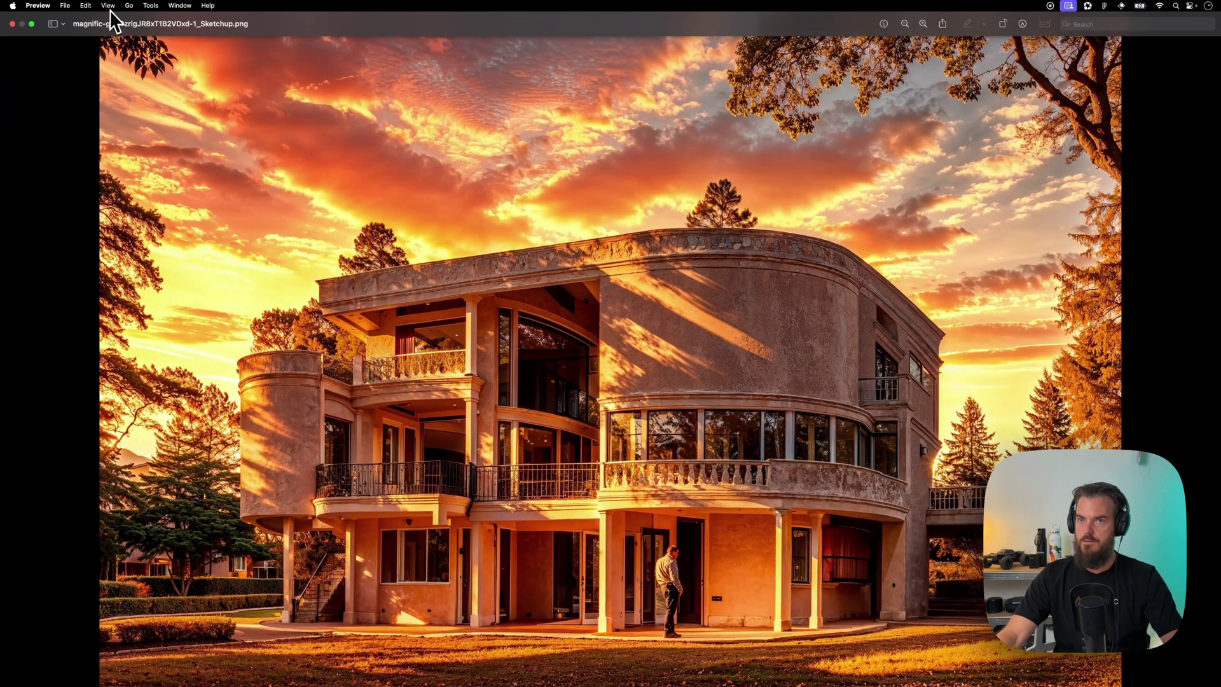
click(108, 5)
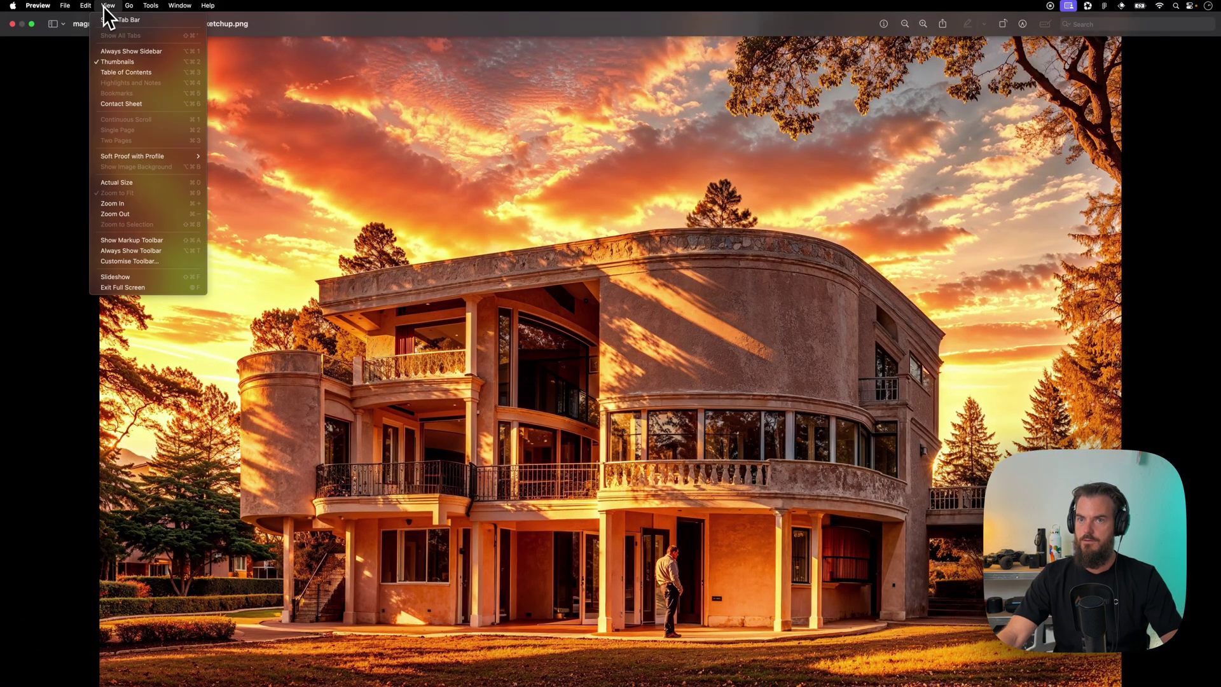
click(128, 183)
scroll(717, 221, down, 5)
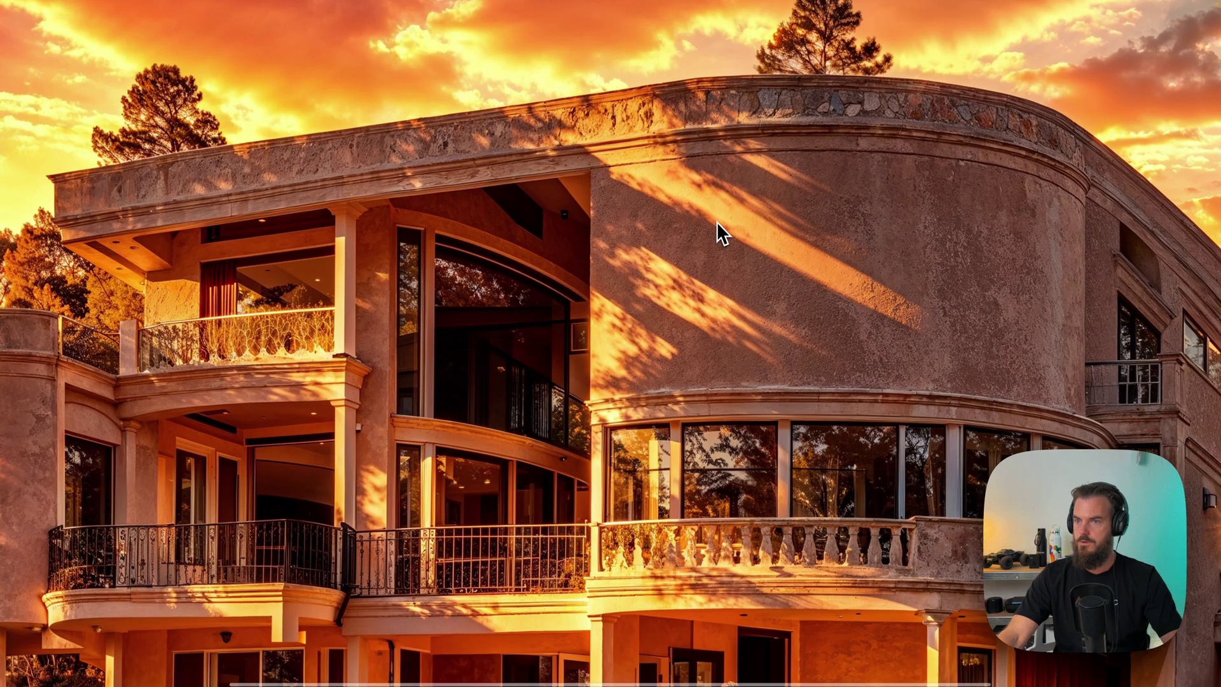
scroll(718, 220, down, 2)
scroll(720, 221, left, 4)
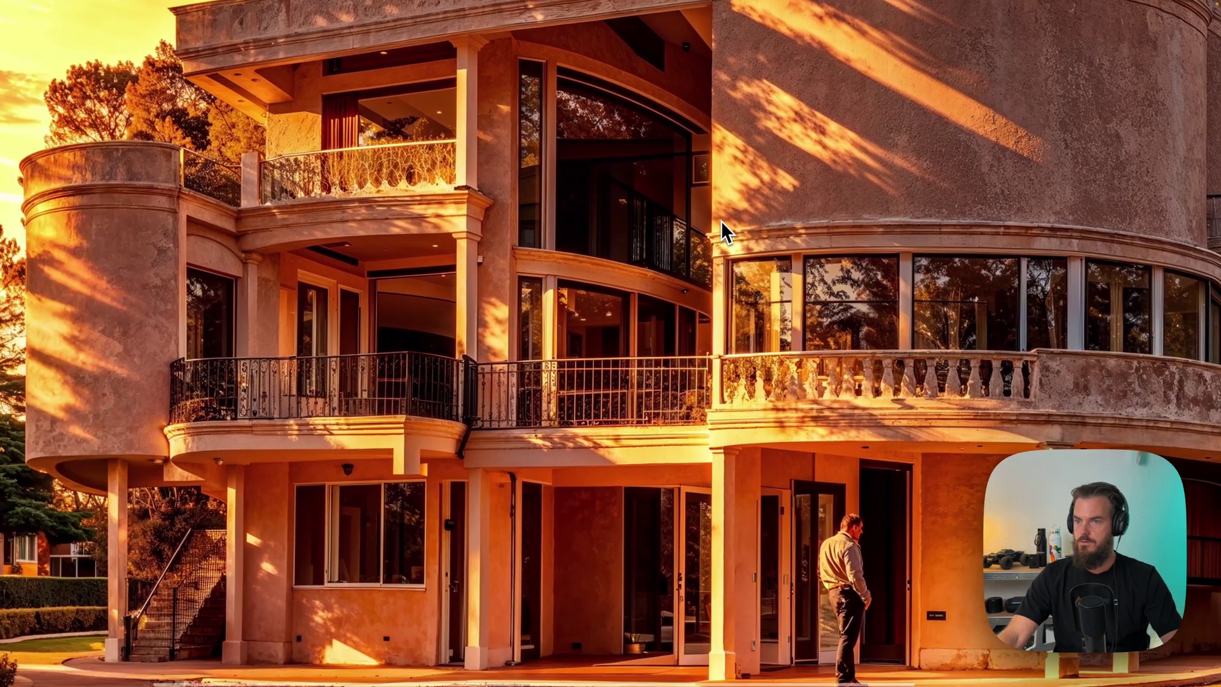
scroll(722, 221, down, 1)
scroll(721, 220, left, 6)
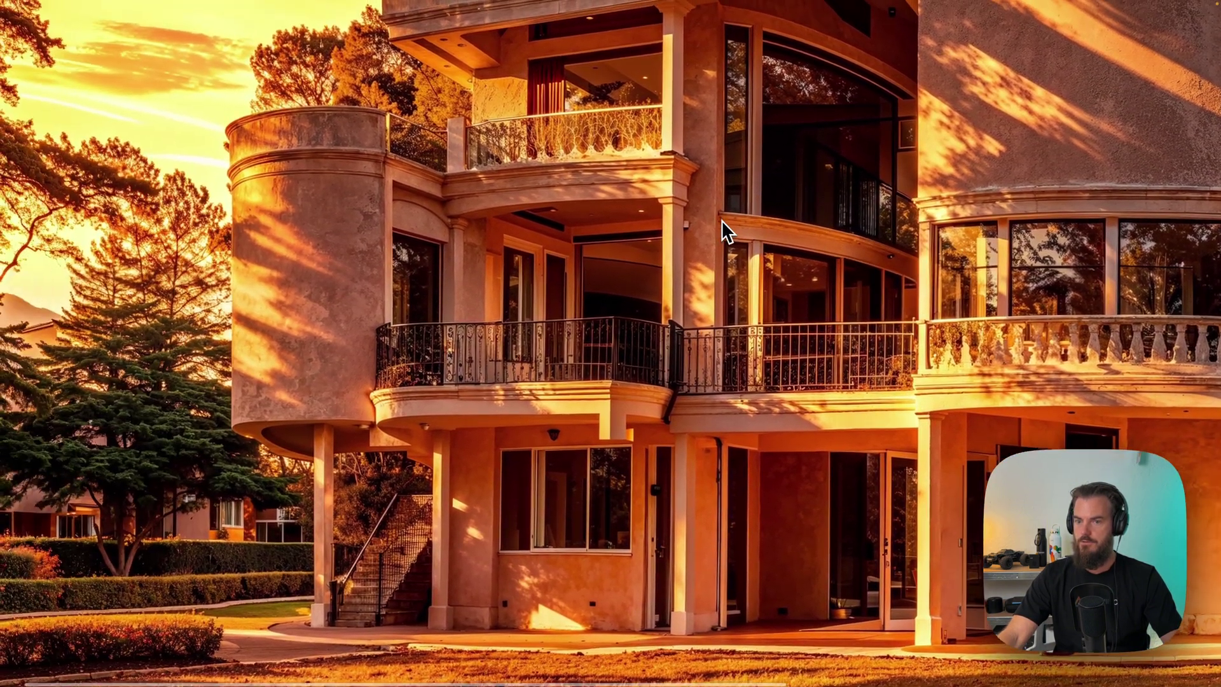
scroll(718, 219, up, 4)
scroll(717, 220, right, 10)
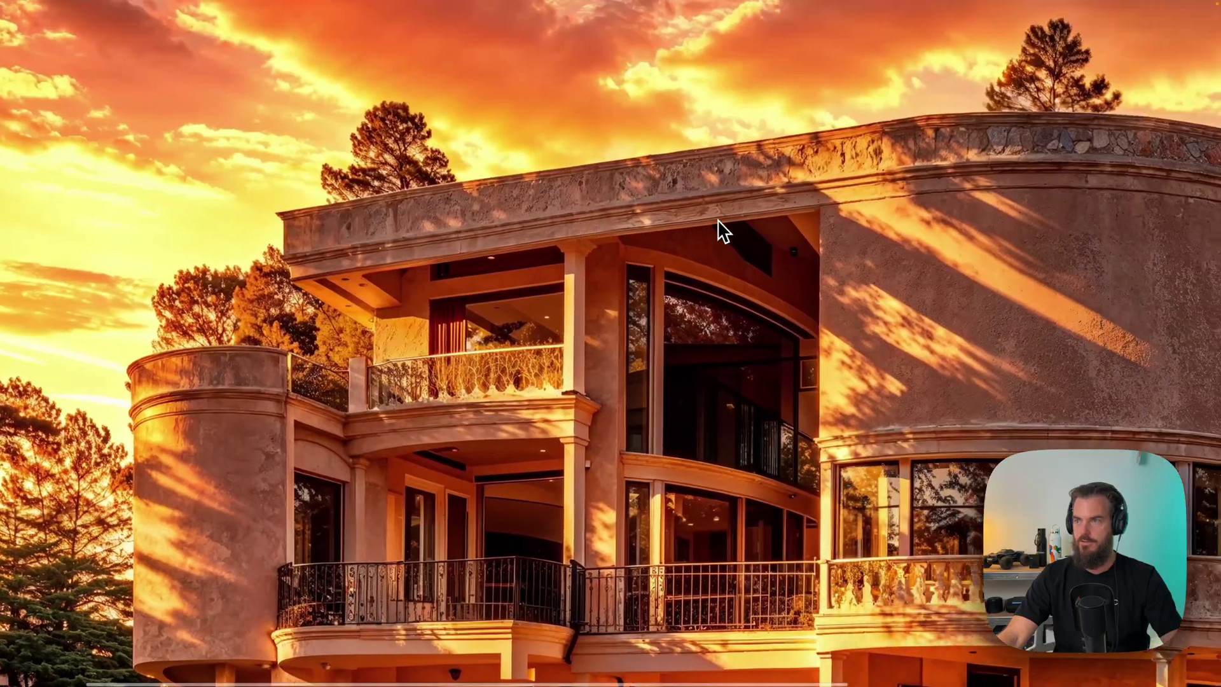